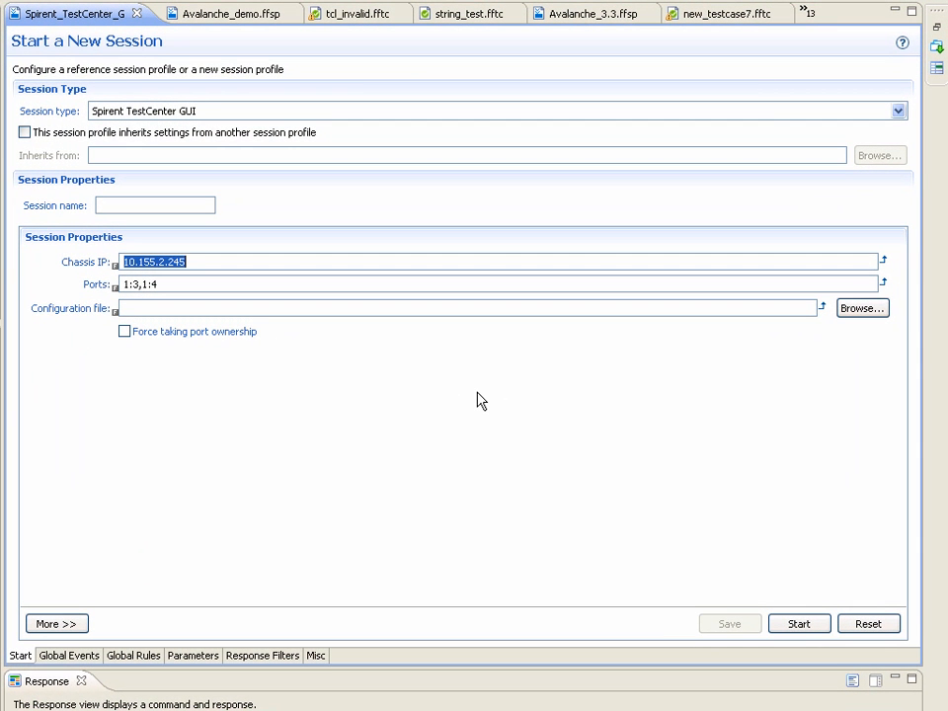
Set the session type to Spirent TestCenter GUI.
{"action": "left_click", "coordinate": [411, 113]}
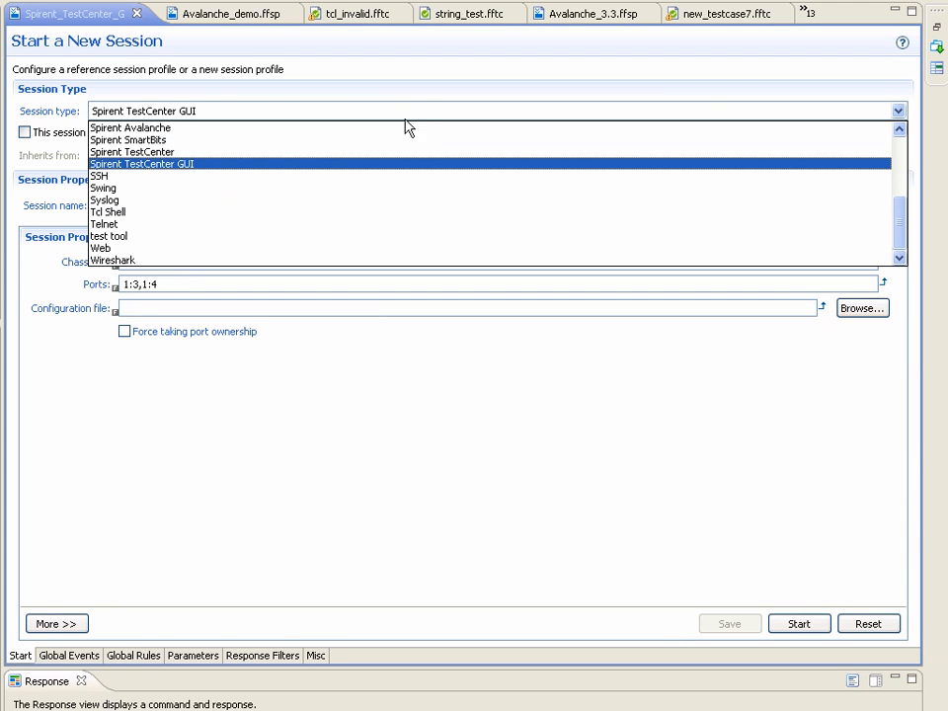
{"action": "left_click", "coordinate": [361, 165]}
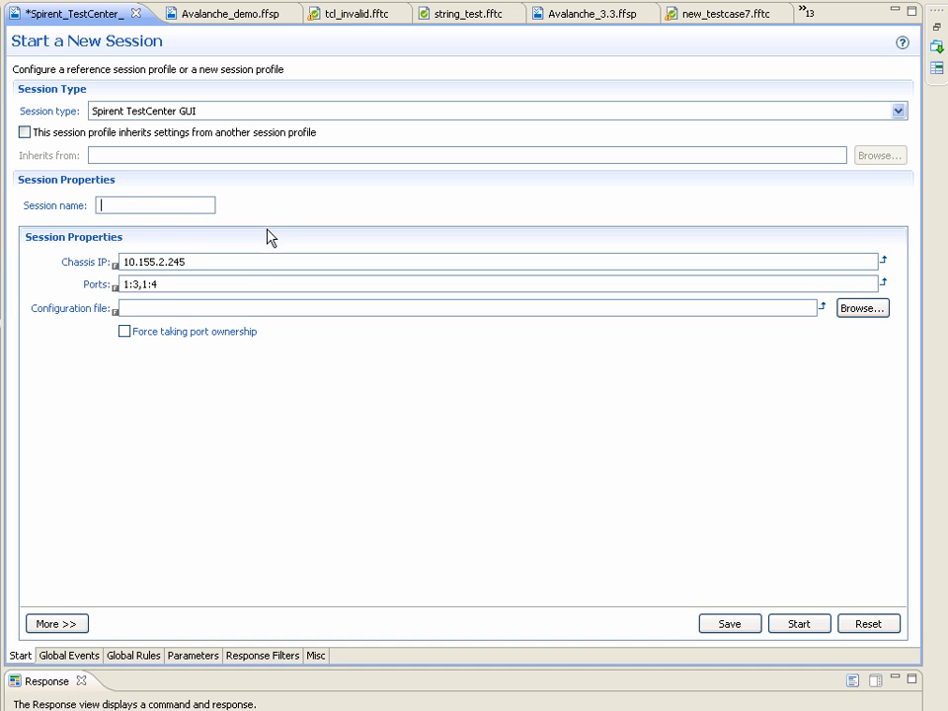
Review the chassis IP, ports and configuration file properties of the session profile.
{"action": "left_click", "coordinate": [236, 263]}
{"action": "left_click_drag", "start_coordinate": [126, 261], "coordinate": [194, 260]}
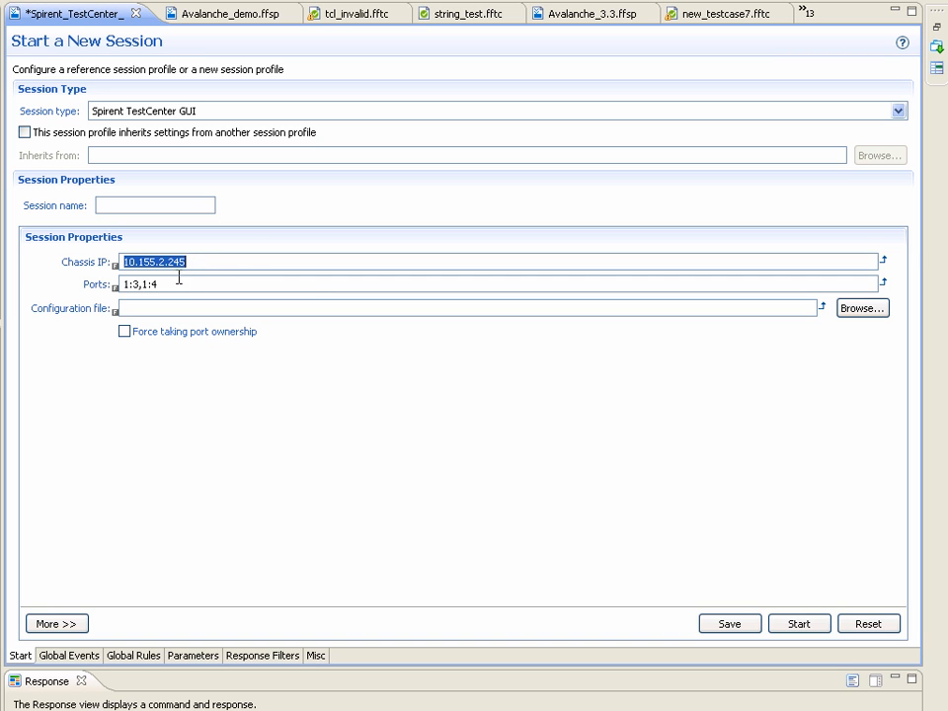
{"action": "left_click", "coordinate": [179, 284]}
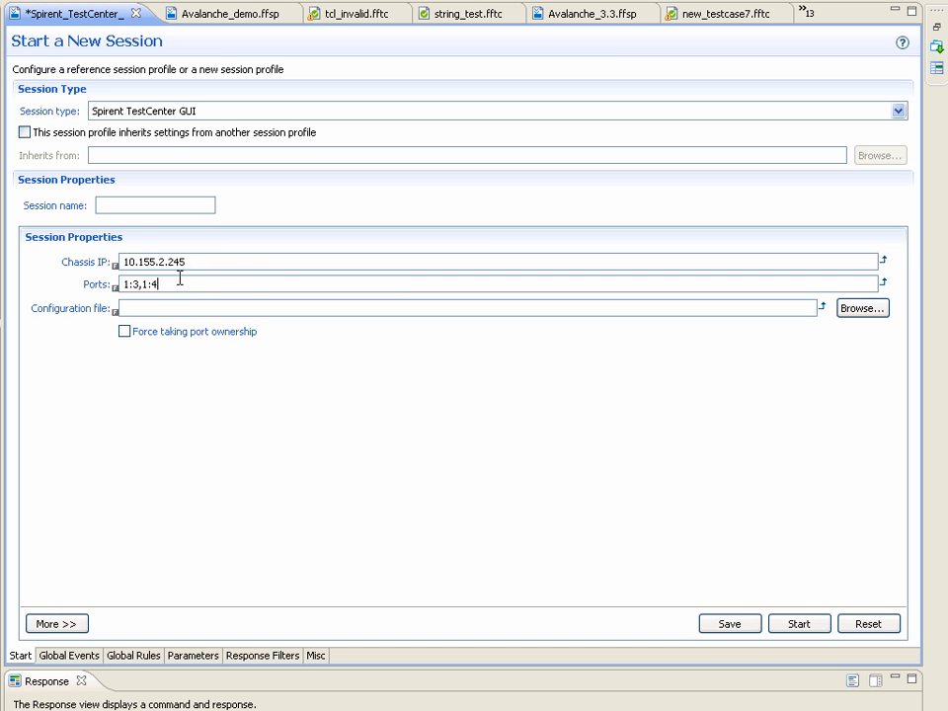
{"action": "left_click_drag", "start_coordinate": [125, 282], "coordinate": [139, 283]}
{"action": "left_click", "coordinate": [130, 283]}
{"action": "double_click", "coordinate": [135, 283]}
{"action": "left_click", "coordinate": [169, 283]}
{"action": "left_click", "coordinate": [180, 309]}
Examine the additional session properties for Tcl, Port Steps and Custom 16-bit Filter Steps, and return to the basic view.
{"action": "left_click", "coordinate": [53, 623]}
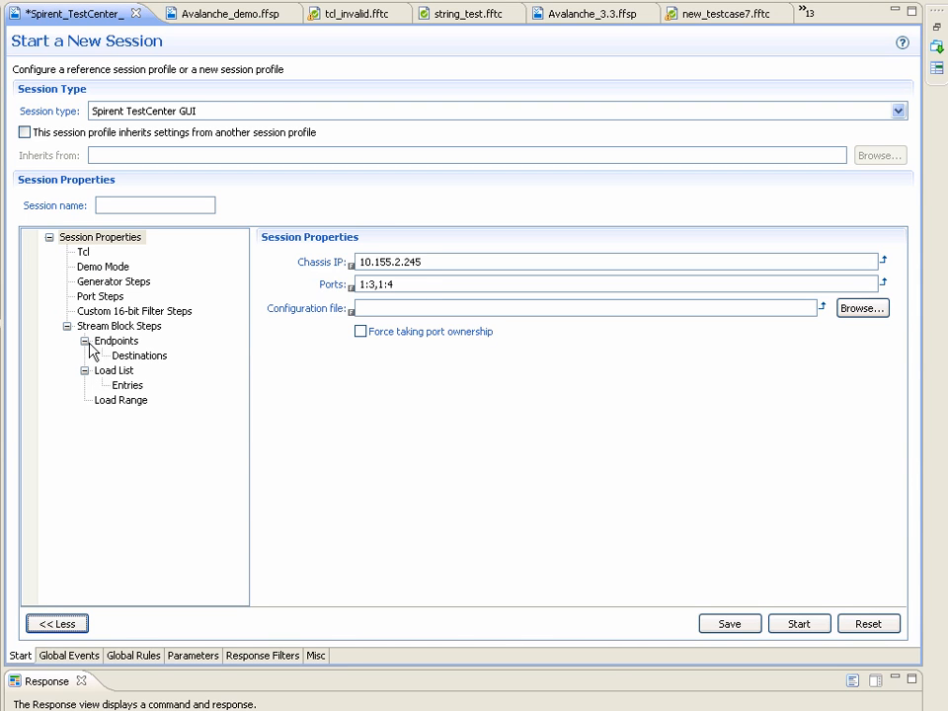
{"action": "left_click", "coordinate": [84, 253]}
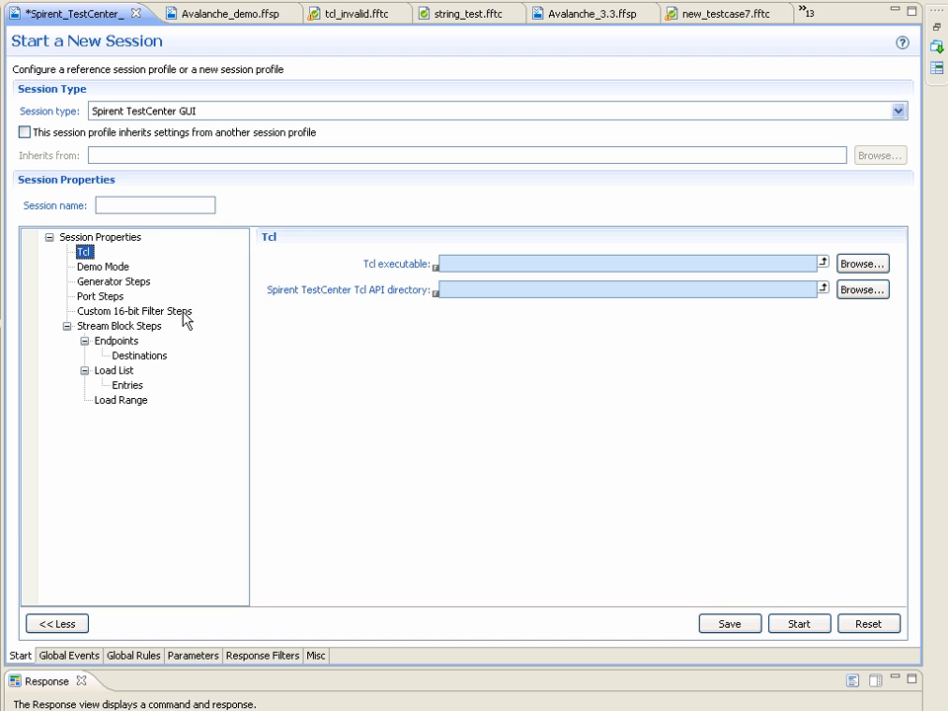
{"action": "left_click", "coordinate": [104, 296]}
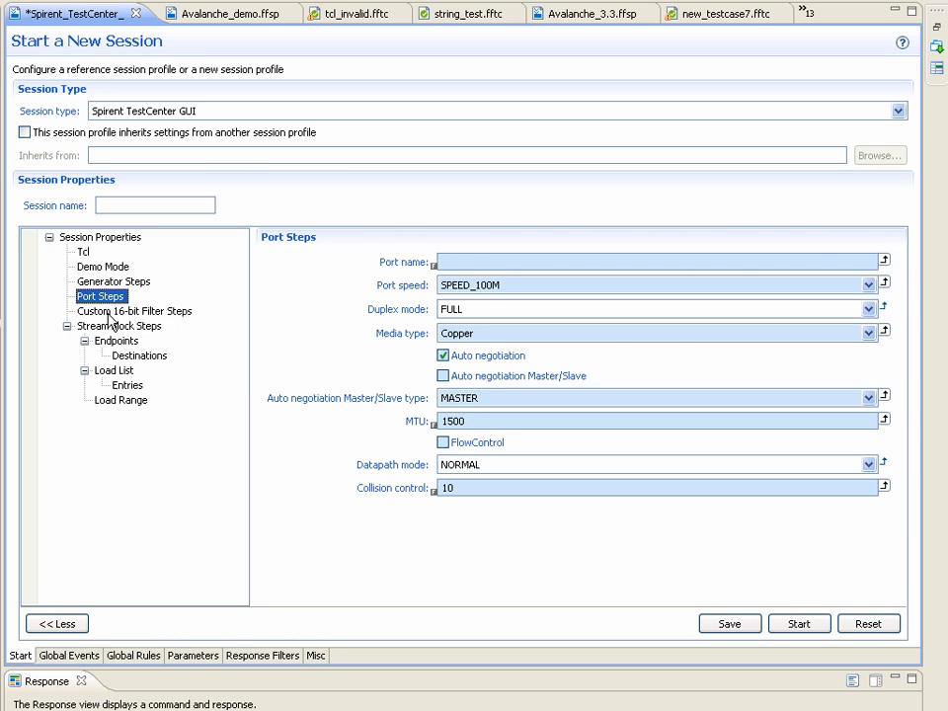
{"action": "left_click", "coordinate": [111, 312]}
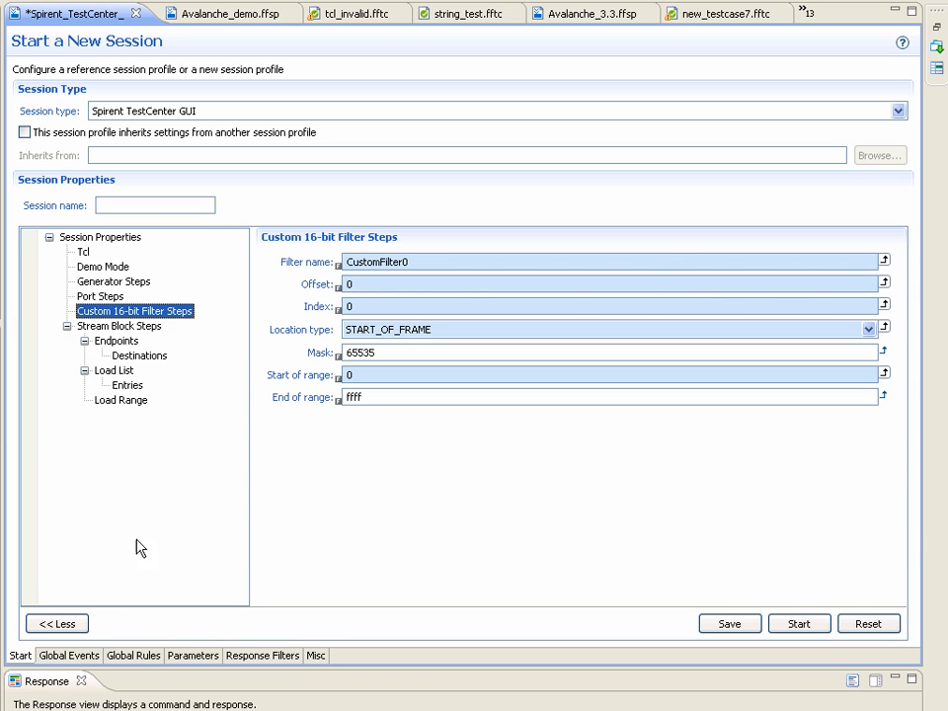
{"action": "left_click", "coordinate": [79, 623]}
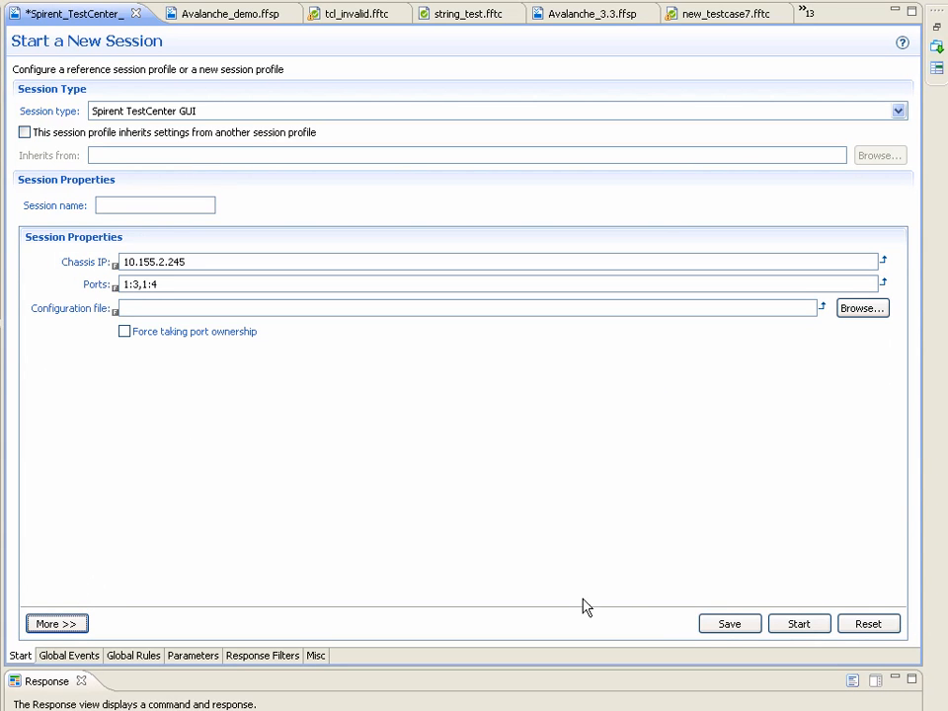
Save the session profile and start the Spirent TestCenter GUI session.
{"action": "left_click", "coordinate": [721, 628]}
{"action": "left_click", "coordinate": [780, 625]}
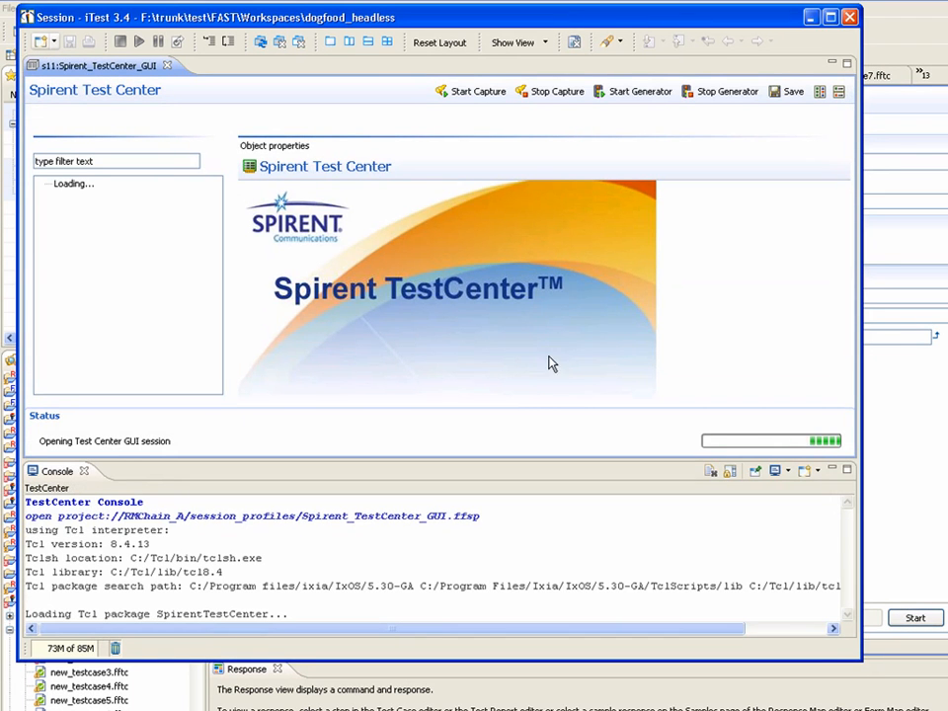
Maximize the session window and inspect the tables of all hosts and all ports.
{"action": "left_click_drag", "start_coordinate": [376, 26], "coordinate": [445, 41]}
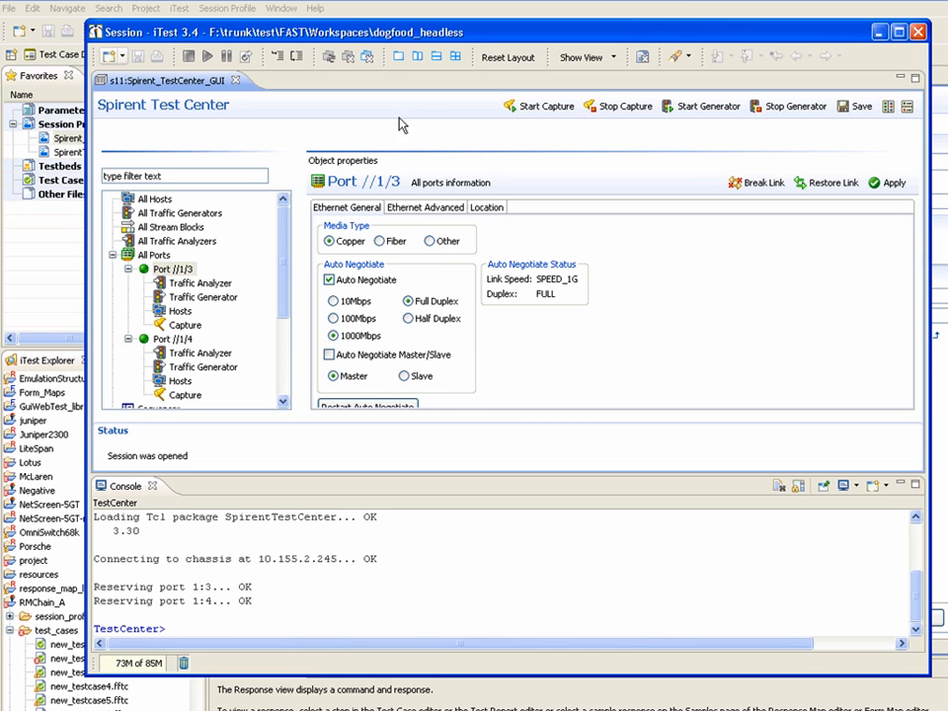
{"action": "left_click_drag", "start_coordinate": [465, 36], "coordinate": [446, 94]}
{"action": "double_click", "coordinate": [447, 94]}
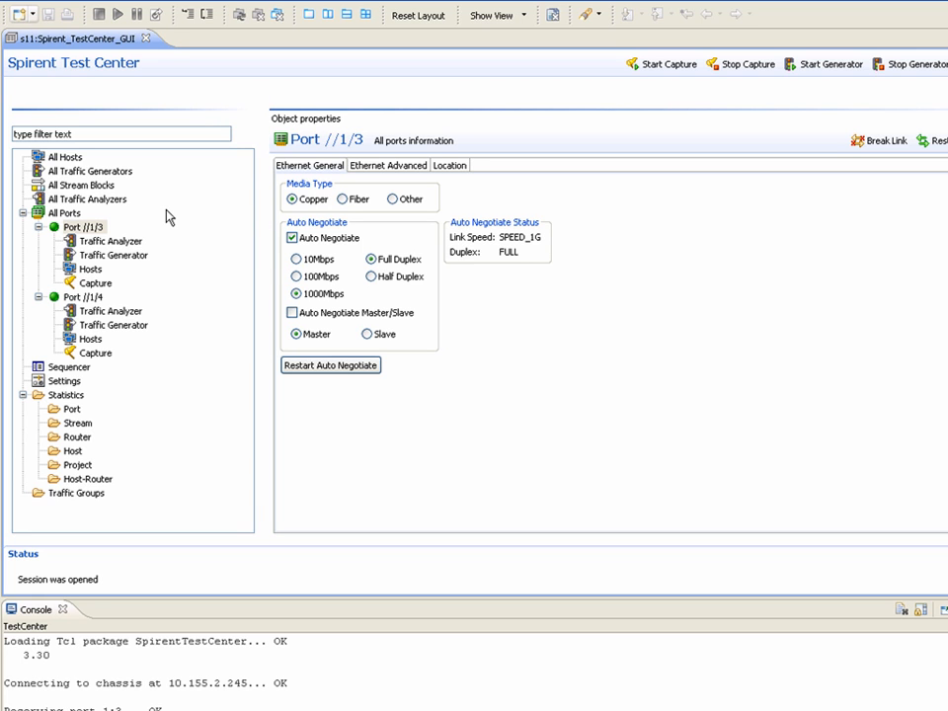
{"action": "left_click", "coordinate": [65, 158]}
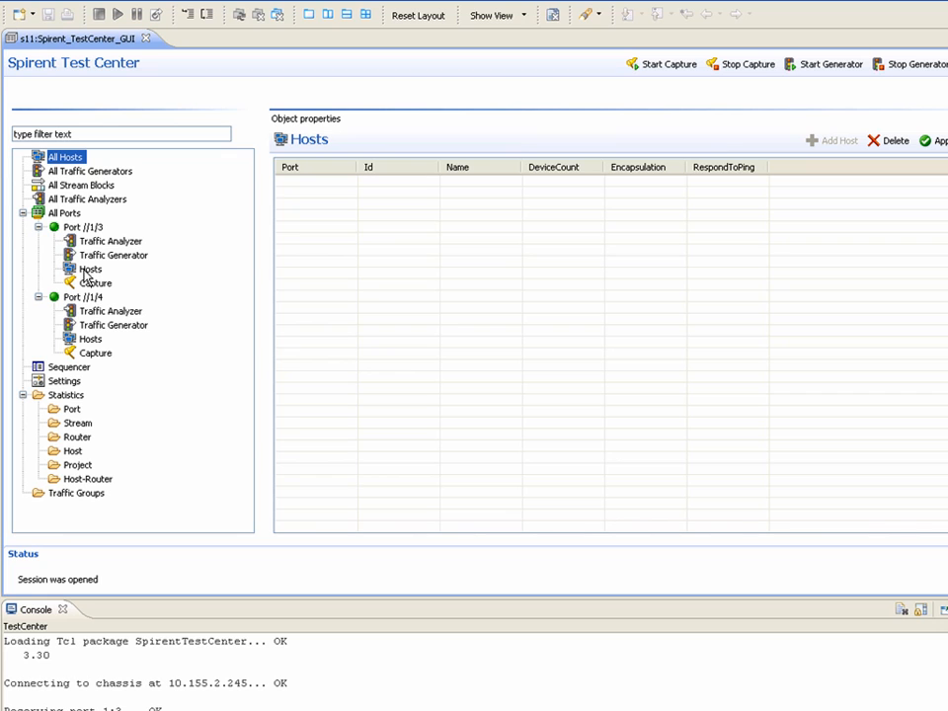
{"action": "left_click", "coordinate": [65, 214]}
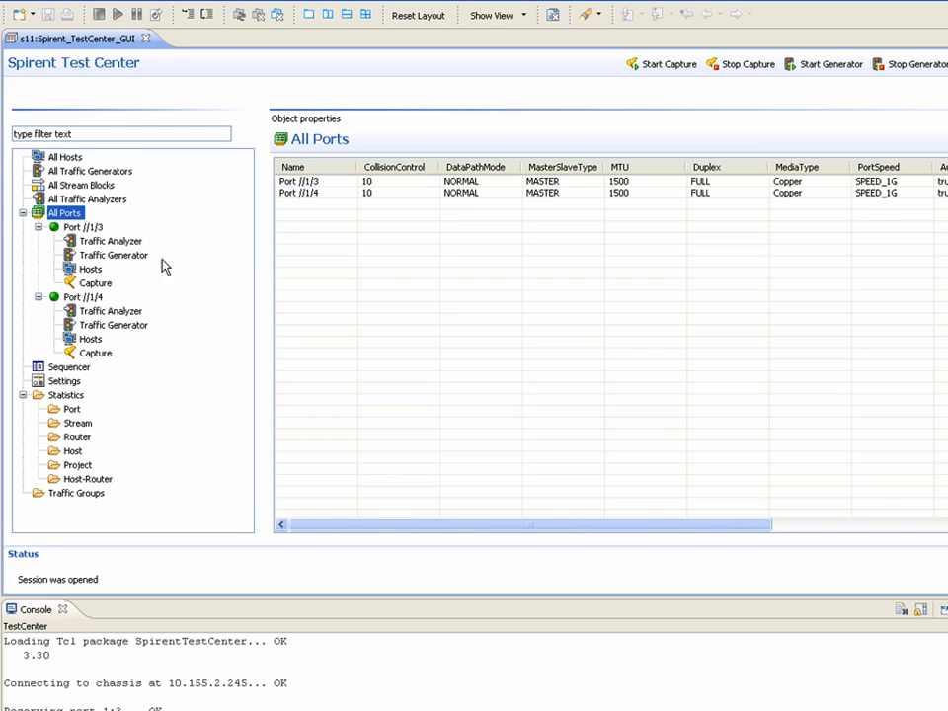
Add two custom-named raw stream blocks to the traffic generator of Port //1/3, naming the second "StreamBlock example 2".
{"action": "left_click", "coordinate": [111, 255]}
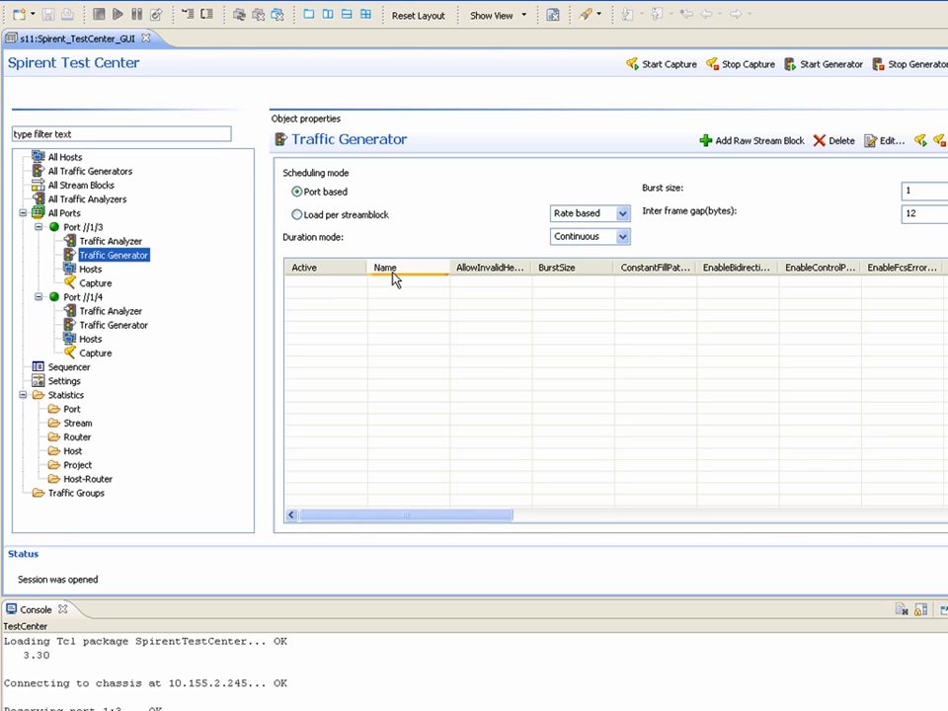
{"action": "left_click", "coordinate": [728, 146]}
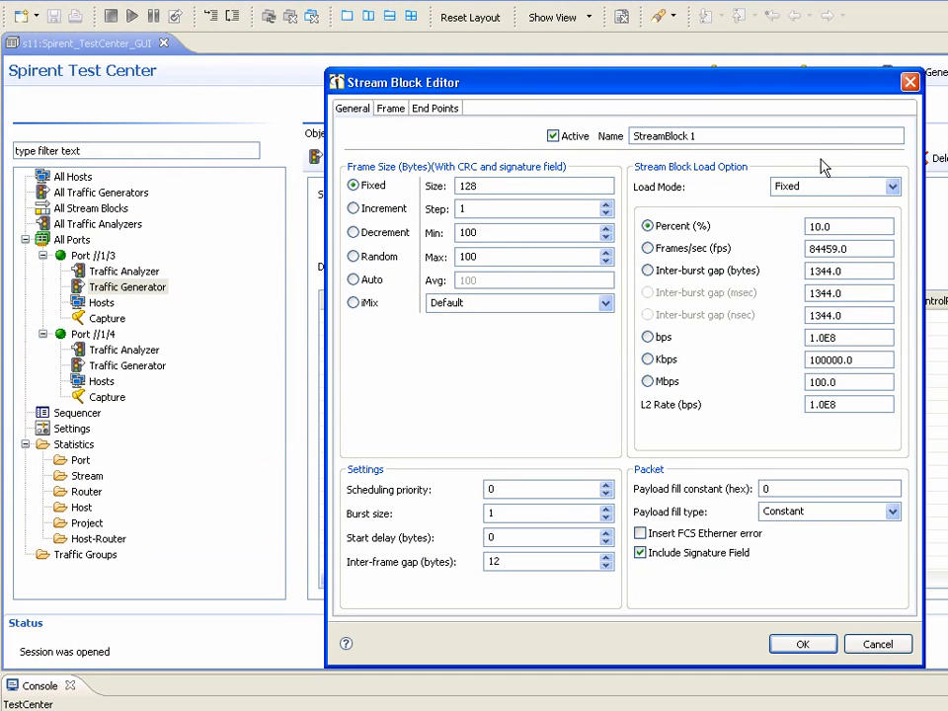
{"action": "left_click_drag", "start_coordinate": [807, 90], "coordinate": [810, 122]}
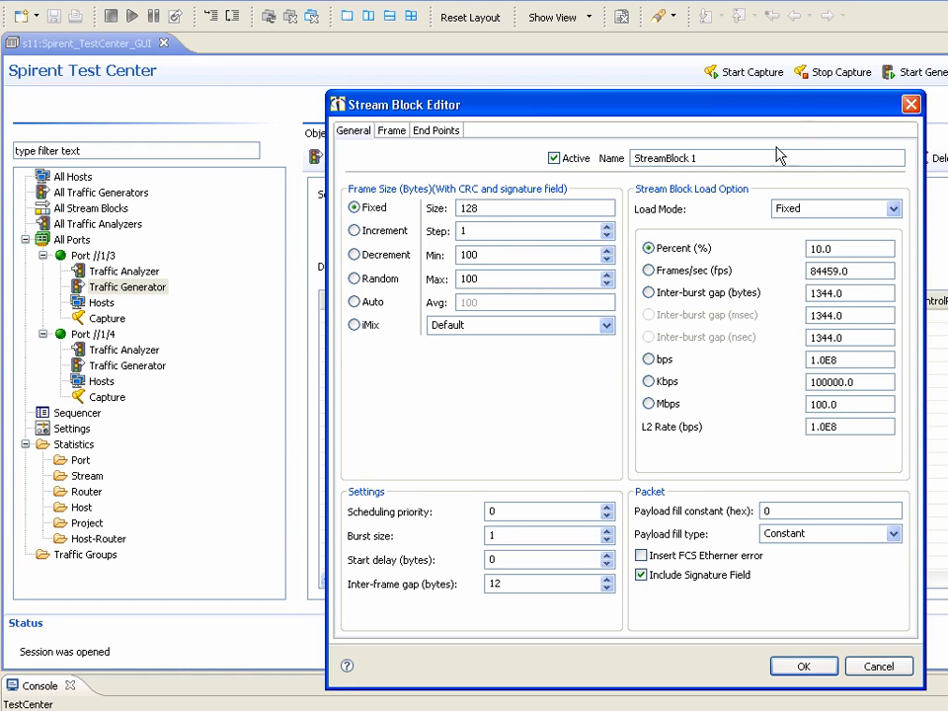
{"action": "double_click", "coordinate": [694, 159]}
{"action": "left_click", "coordinate": [606, 227]}
{"action": "left_click", "coordinate": [816, 246]}
{"action": "key", "text": "BackSpace"}
{"action": "type", "text": "2"}
{"action": "left_click", "coordinate": [802, 667]}
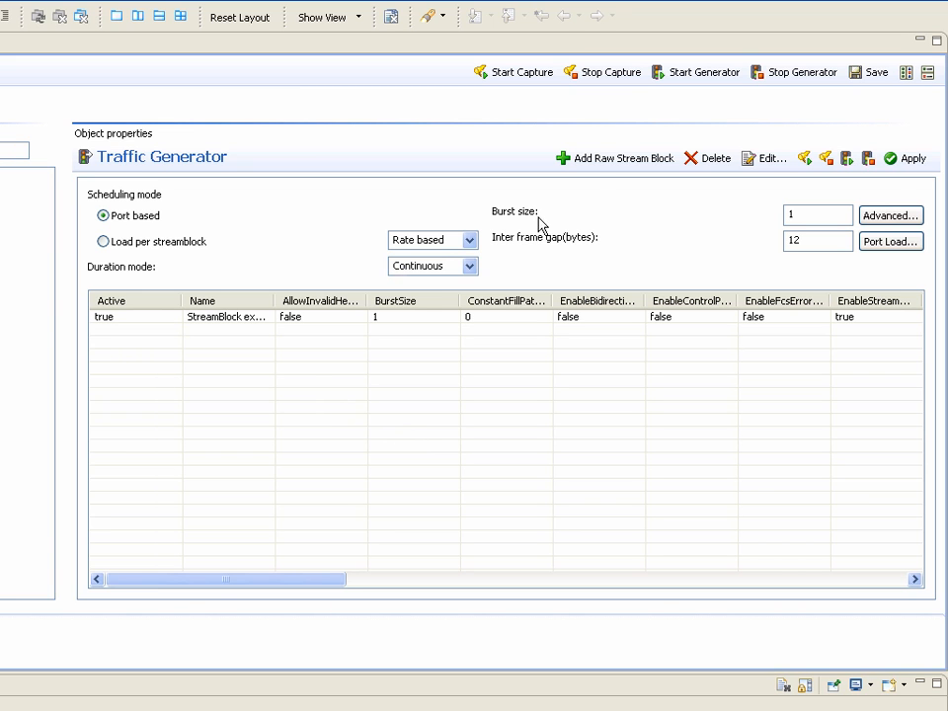
{"action": "left_click", "coordinate": [592, 160]}
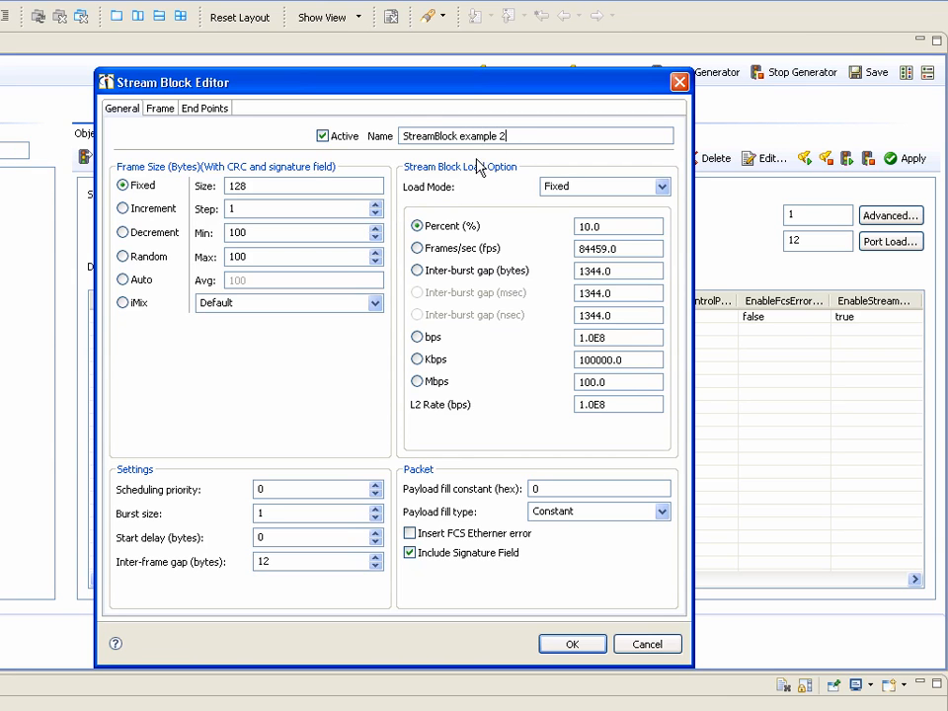
{"action": "left_click", "coordinate": [567, 647]}
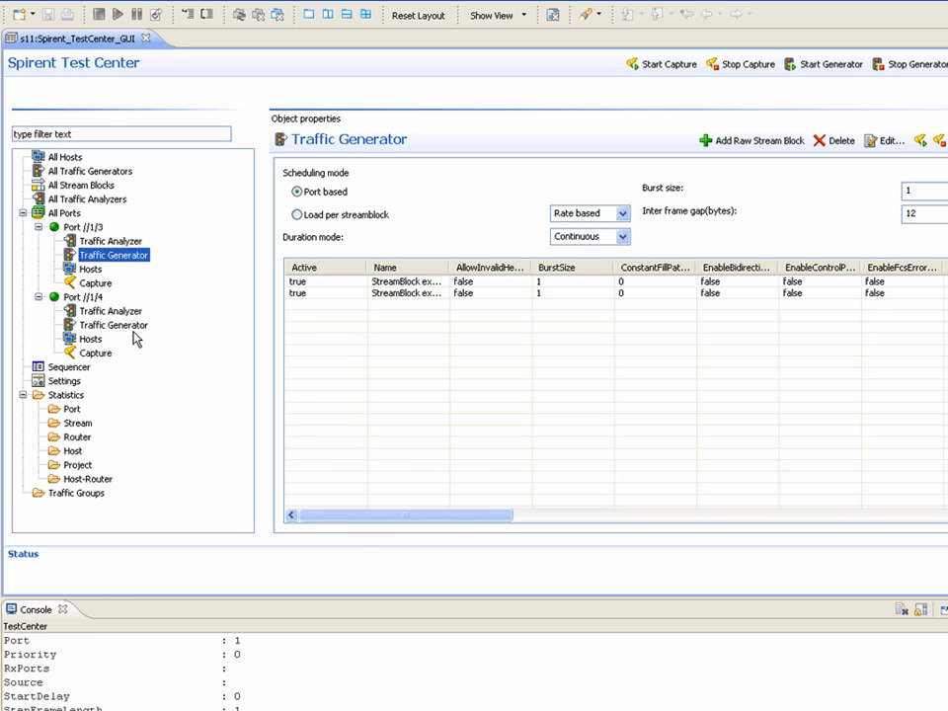
Add a raw stream block with the default settings to the traffic generator of Port //1/4.
{"action": "left_click", "coordinate": [132, 325]}
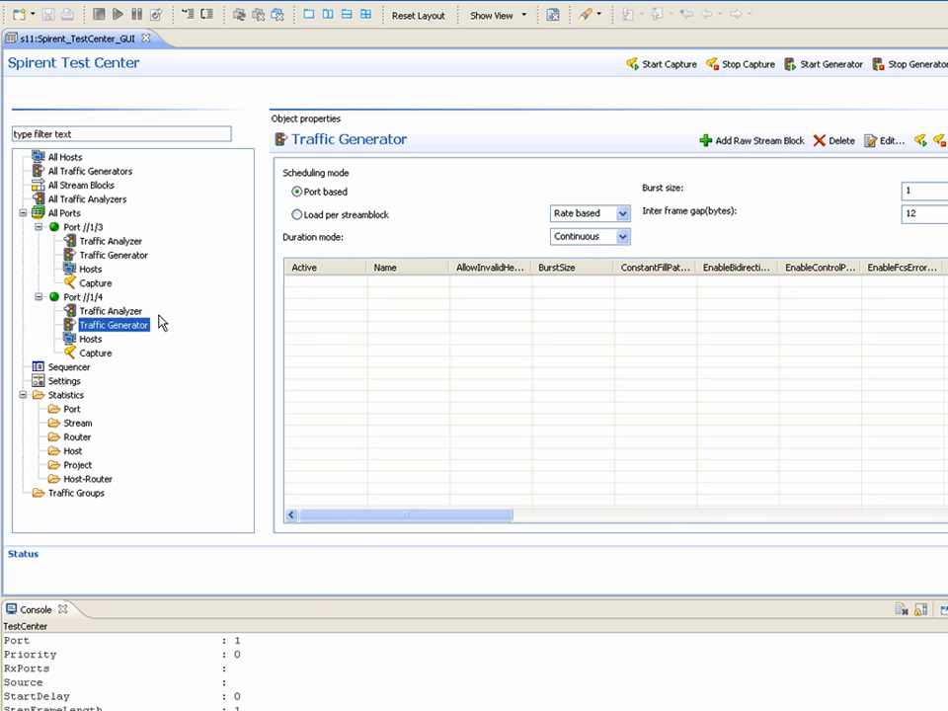
{"action": "left_click", "coordinate": [729, 145]}
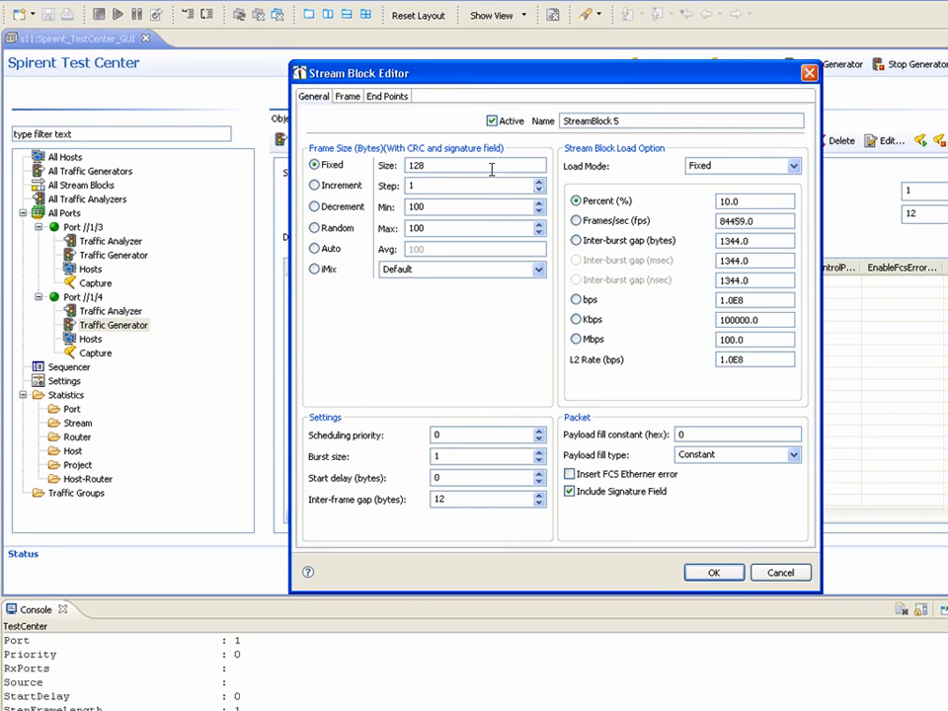
{"action": "left_click", "coordinate": [713, 573]}
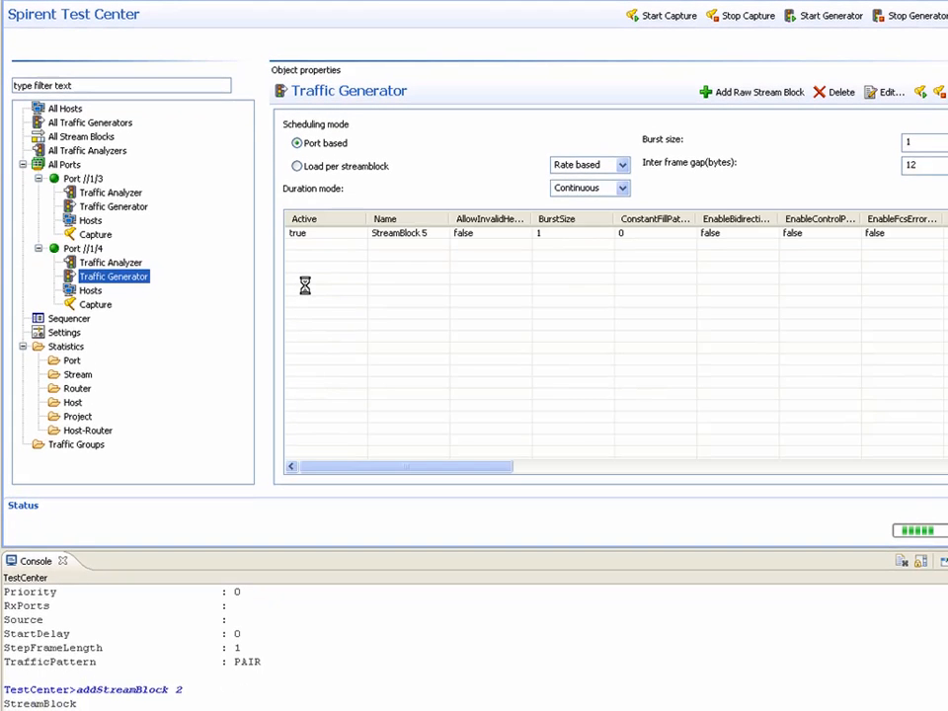
Examine the addStreamBlock command, its port argument and its response in the console output.
{"action": "left_click", "coordinate": [254, 634]}
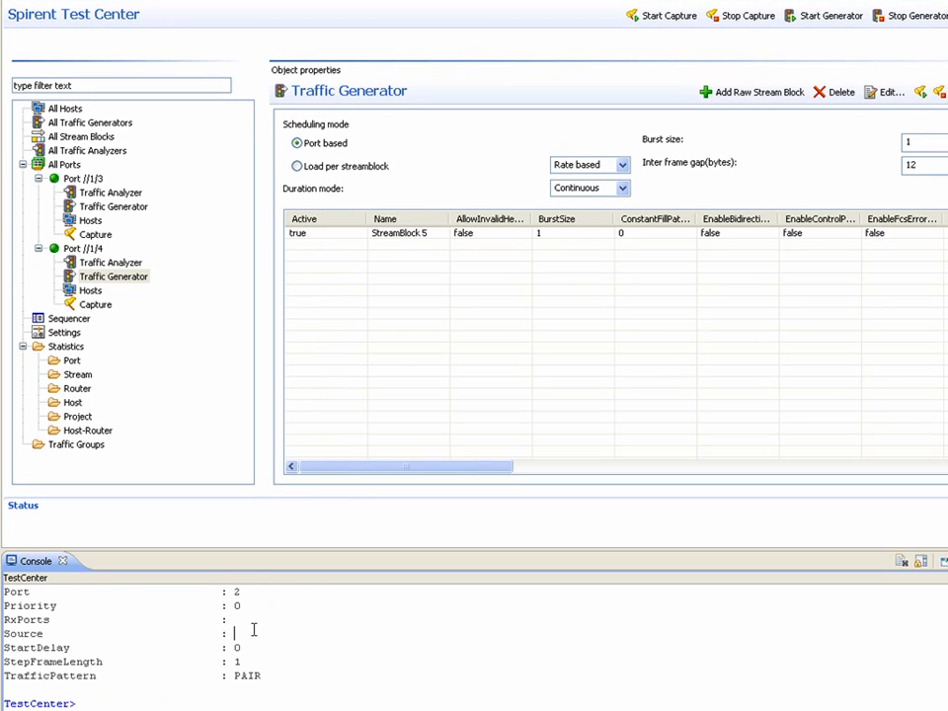
{"action": "scroll", "coordinate": [253, 630], "scroll_direction": "up", "scroll_amount": 7}
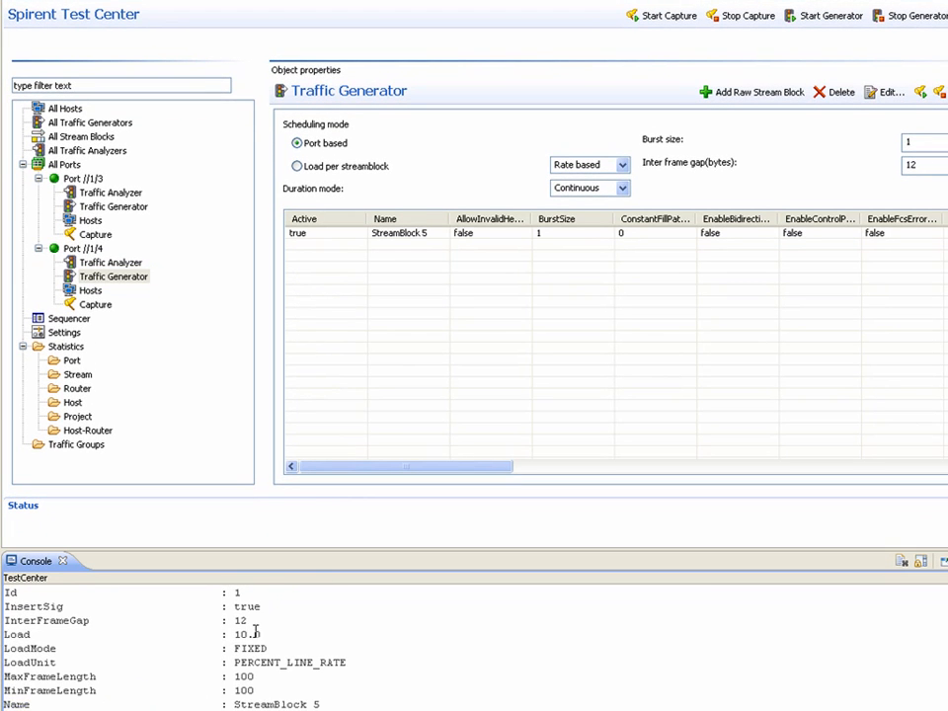
{"action": "scroll", "coordinate": [257, 631], "scroll_direction": "up", "scroll_amount": 2}
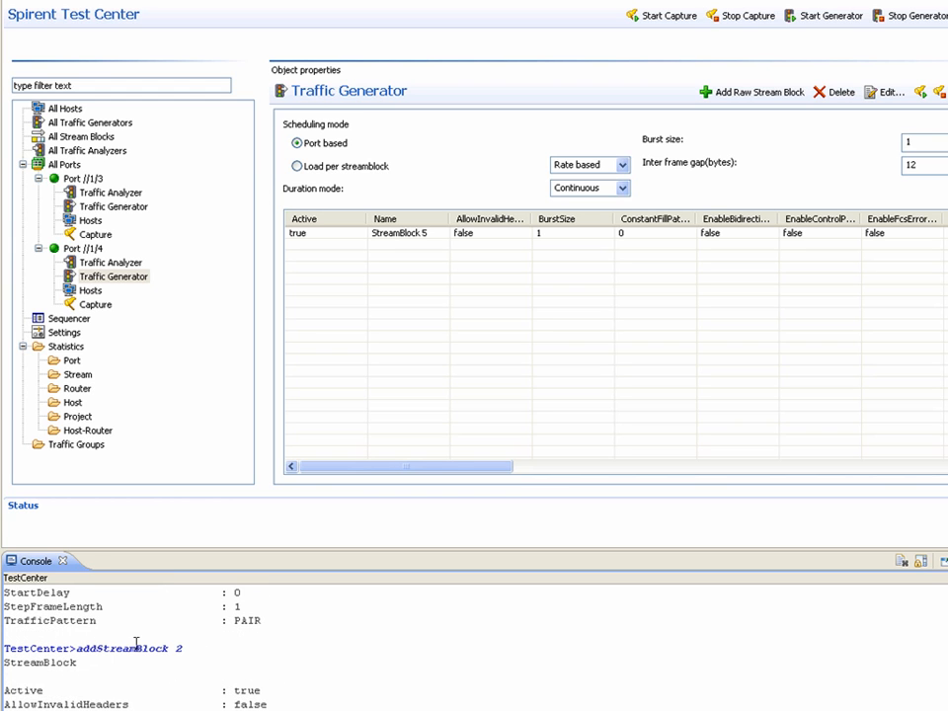
{"action": "left_click_drag", "start_coordinate": [75, 648], "coordinate": [166, 653]}
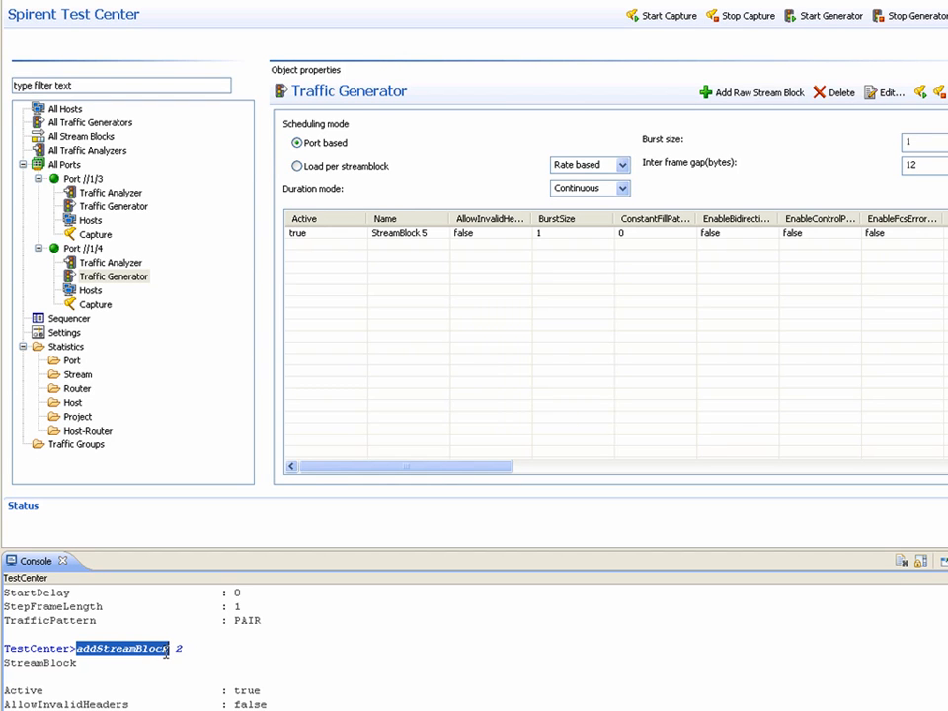
{"action": "double_click", "coordinate": [179, 648]}
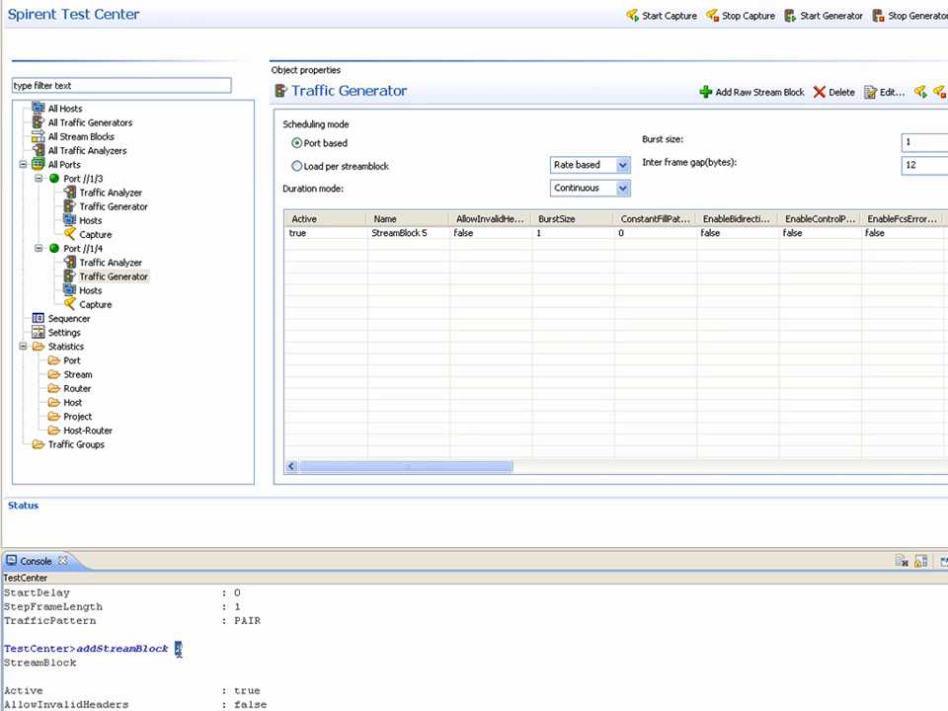
{"action": "scroll", "coordinate": [178, 650], "scroll_direction": "down", "scroll_amount": 6}
{"action": "scroll", "coordinate": [178, 650], "scroll_direction": "down", "scroll_amount": 4}
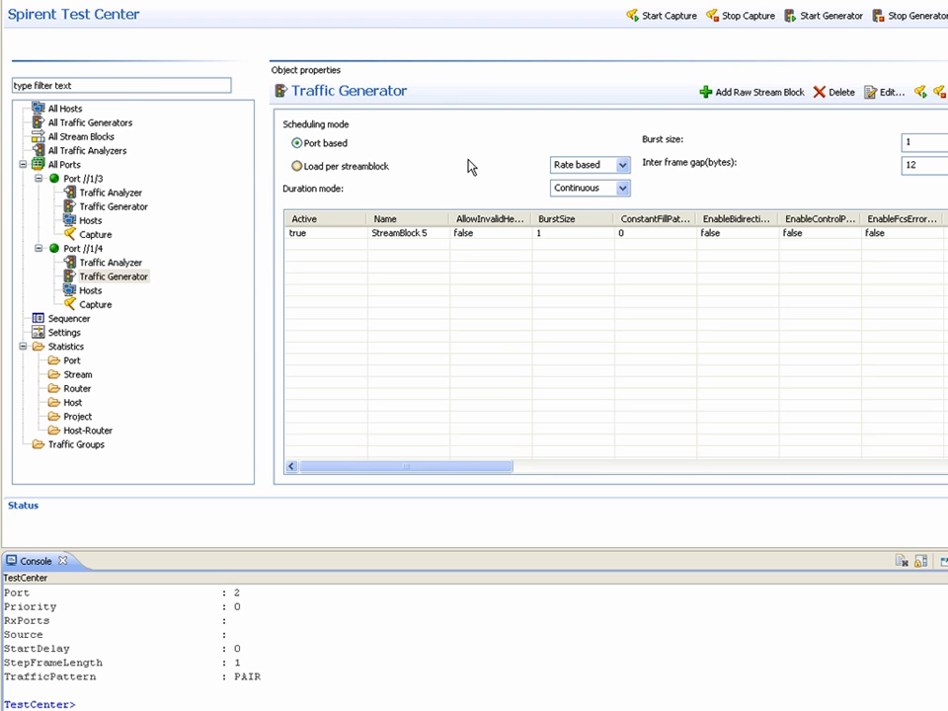
Start the capture and the traffic generator for the session.
{"action": "left_click", "coordinate": [653, 16]}
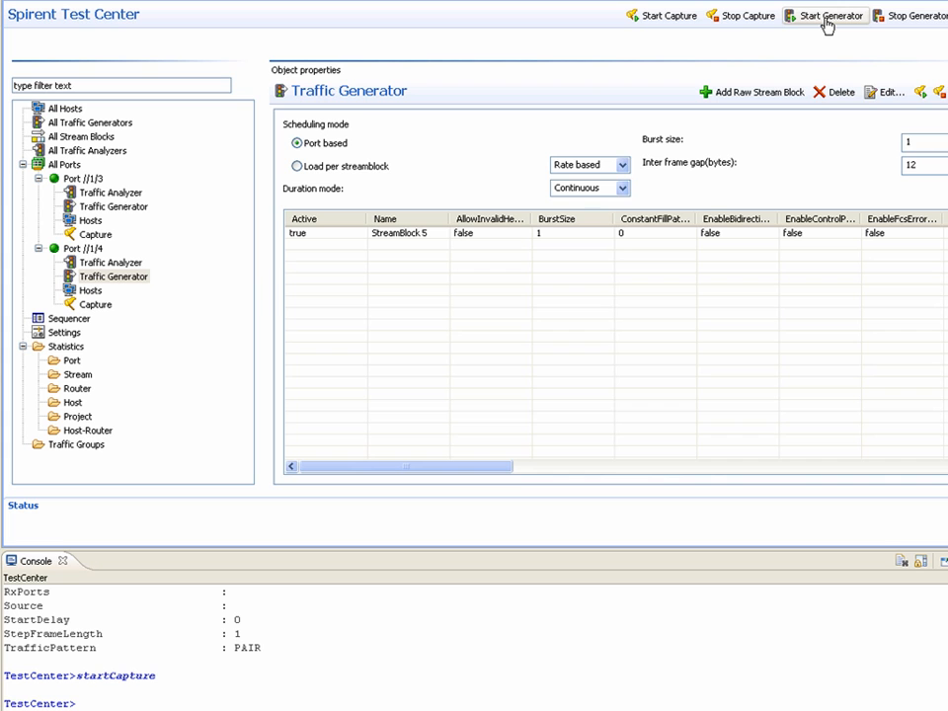
{"action": "left_click", "coordinate": [826, 20]}
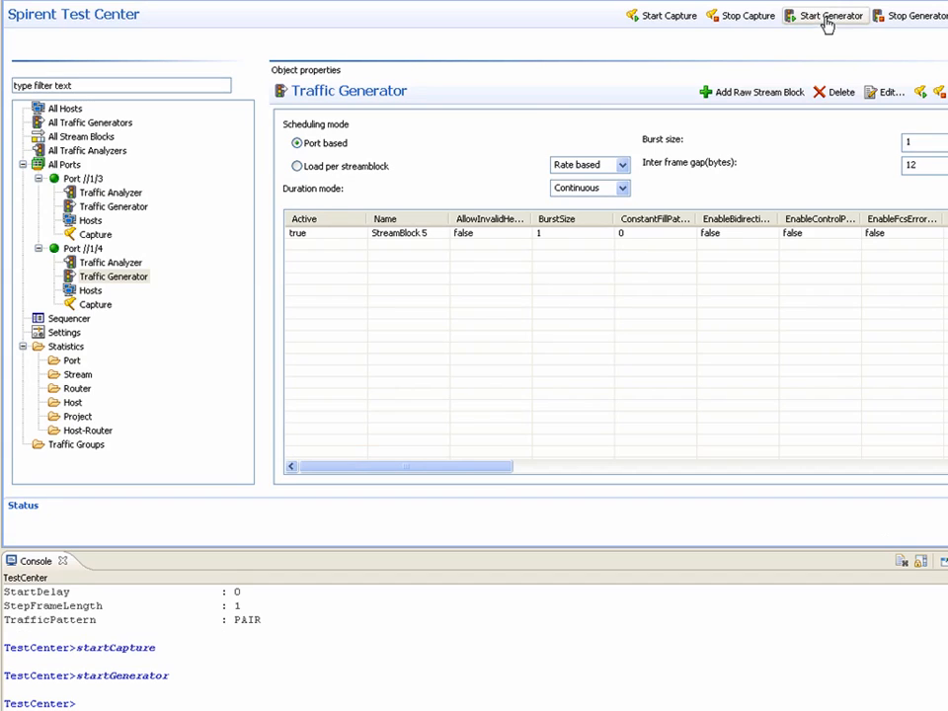
Subscribe to the AnalyzerPortResults, GeneratorPortResults and DiffServResults statistics and apply the subscription.
{"action": "left_click", "coordinate": [67, 348]}
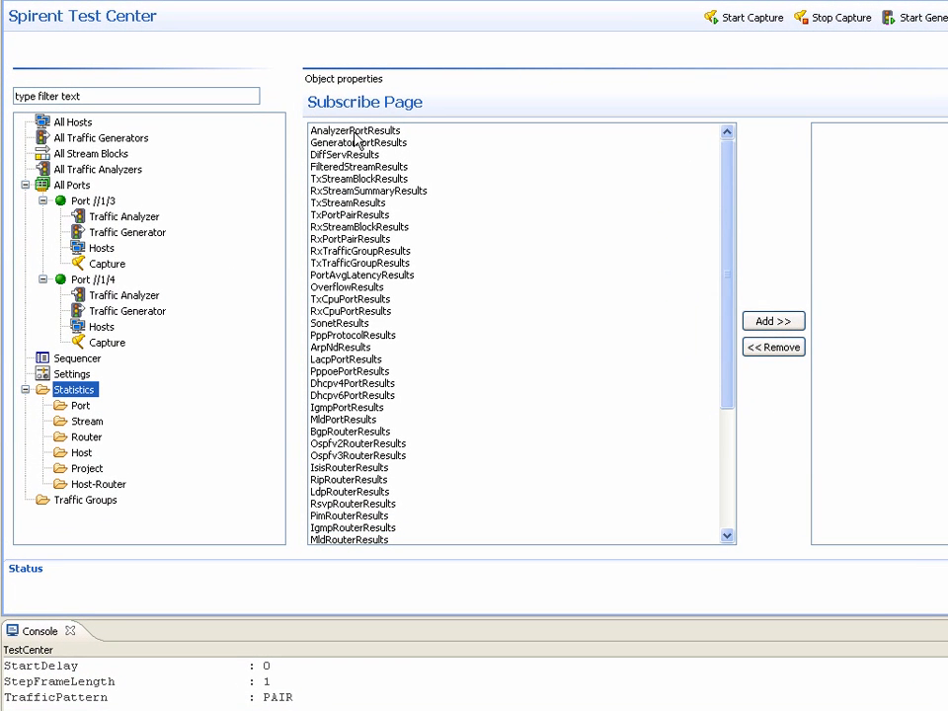
{"action": "scroll", "coordinate": [355, 141], "scroll_direction": "down", "scroll_amount": 2}
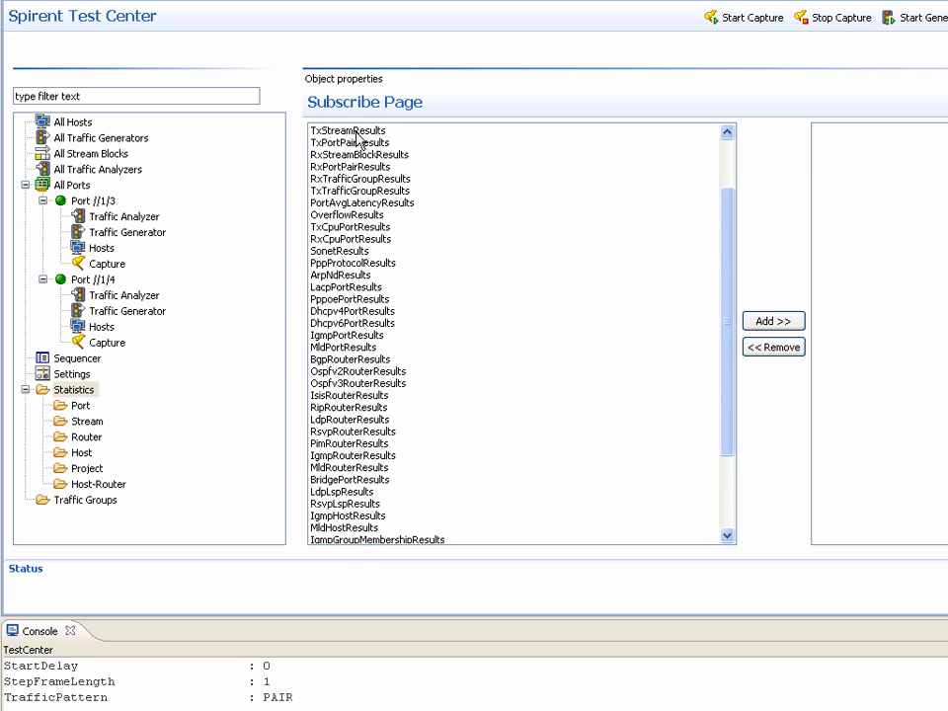
{"action": "scroll", "coordinate": [356, 134], "scroll_direction": "up", "scroll_amount": 2}
{"action": "left_click", "coordinate": [356, 132]}
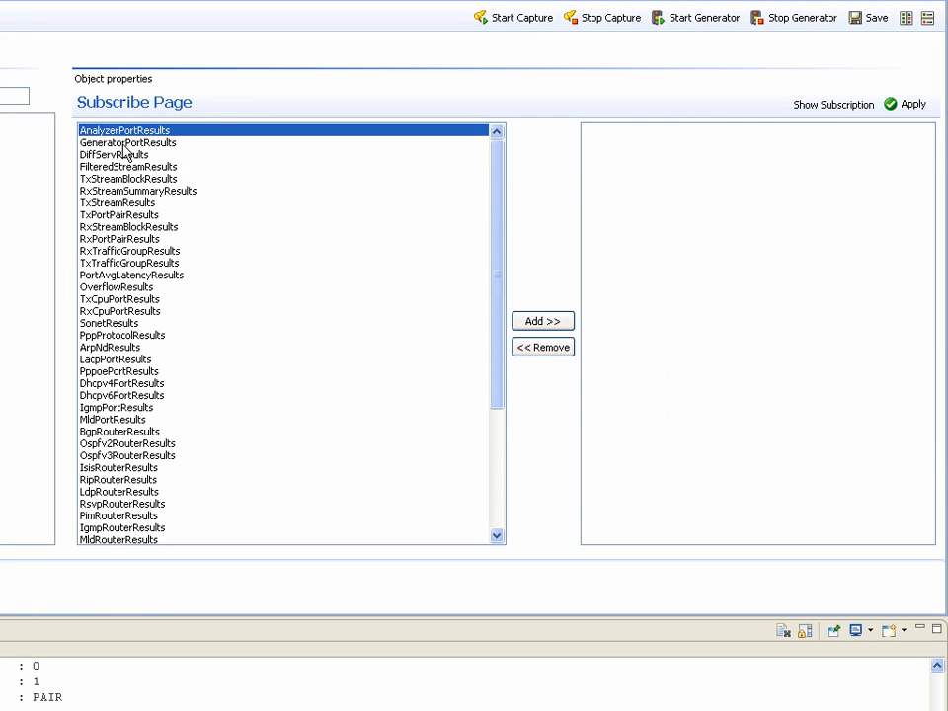
{"action": "left_click", "coordinate": [124, 143], "text": "ctrl"}
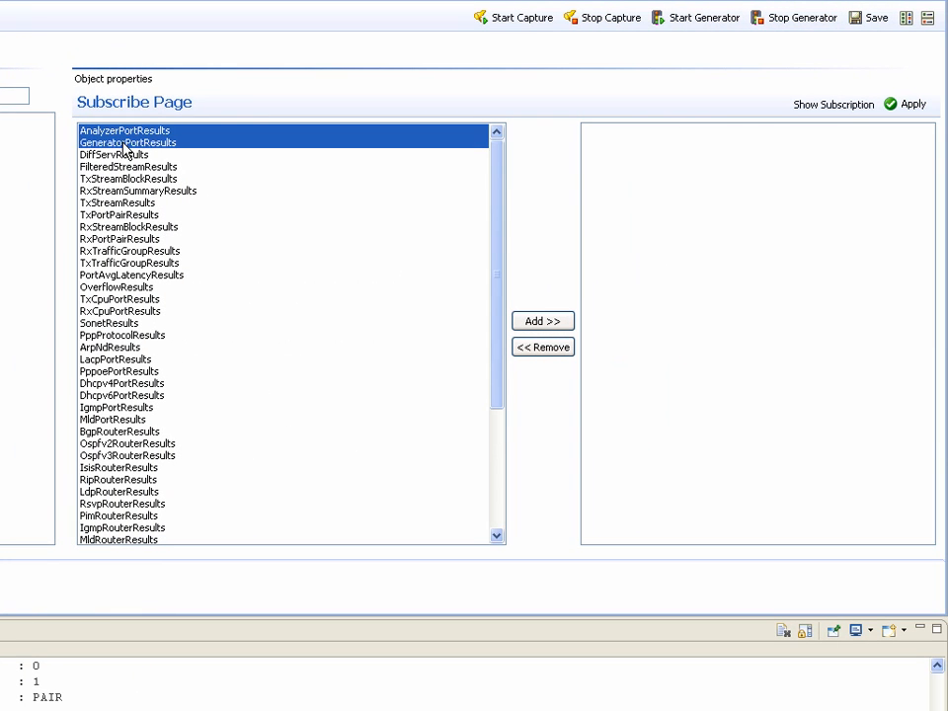
{"action": "left_click", "coordinate": [117, 155], "text": "ctrl"}
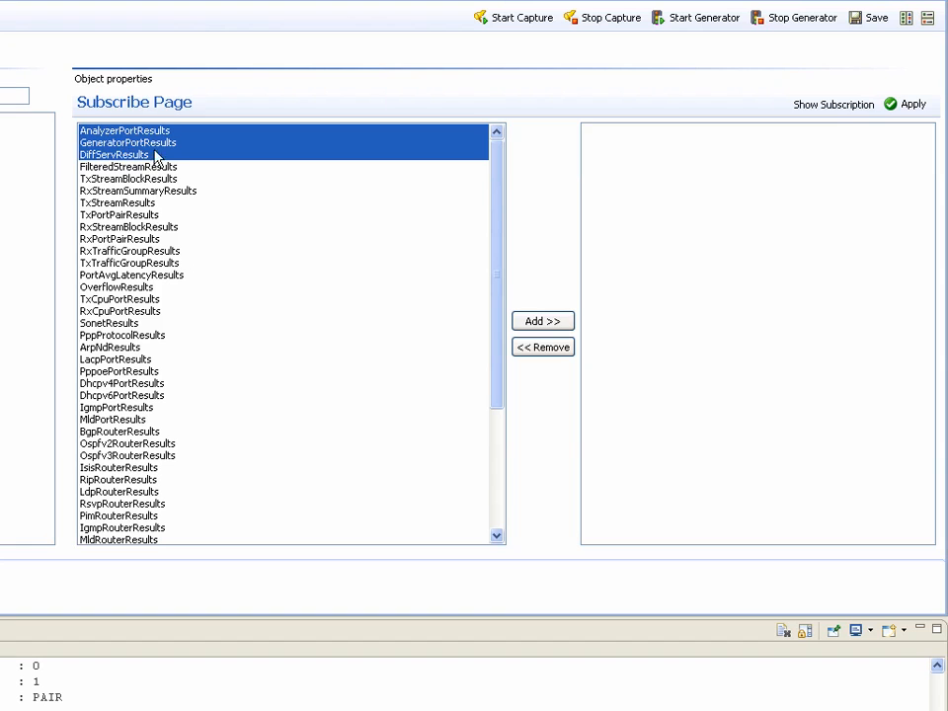
{"action": "left_click", "coordinate": [531, 325]}
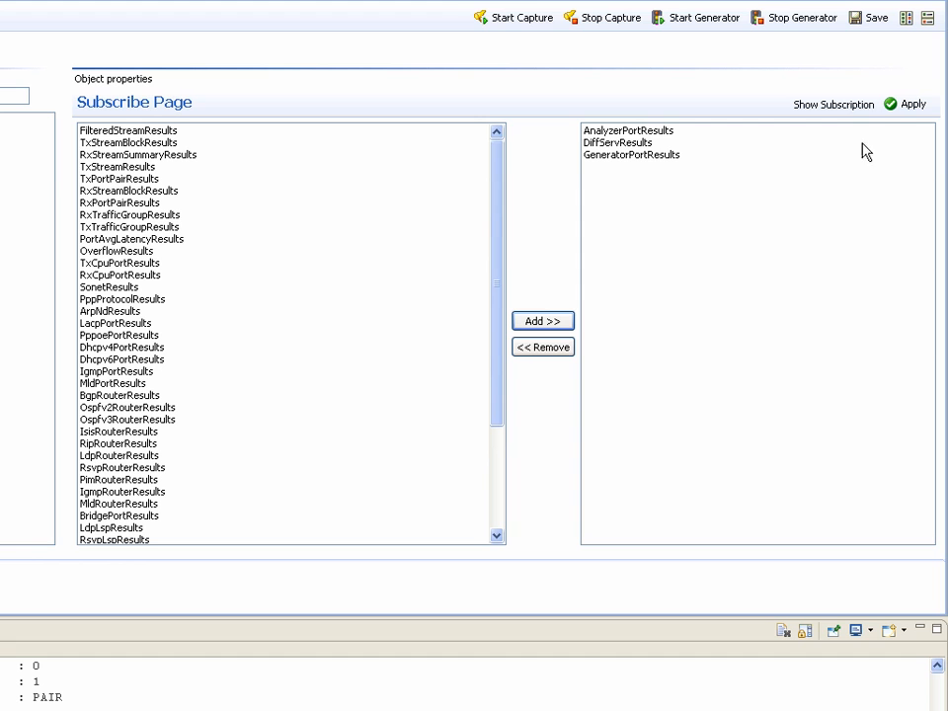
{"action": "left_click", "coordinate": [903, 105]}
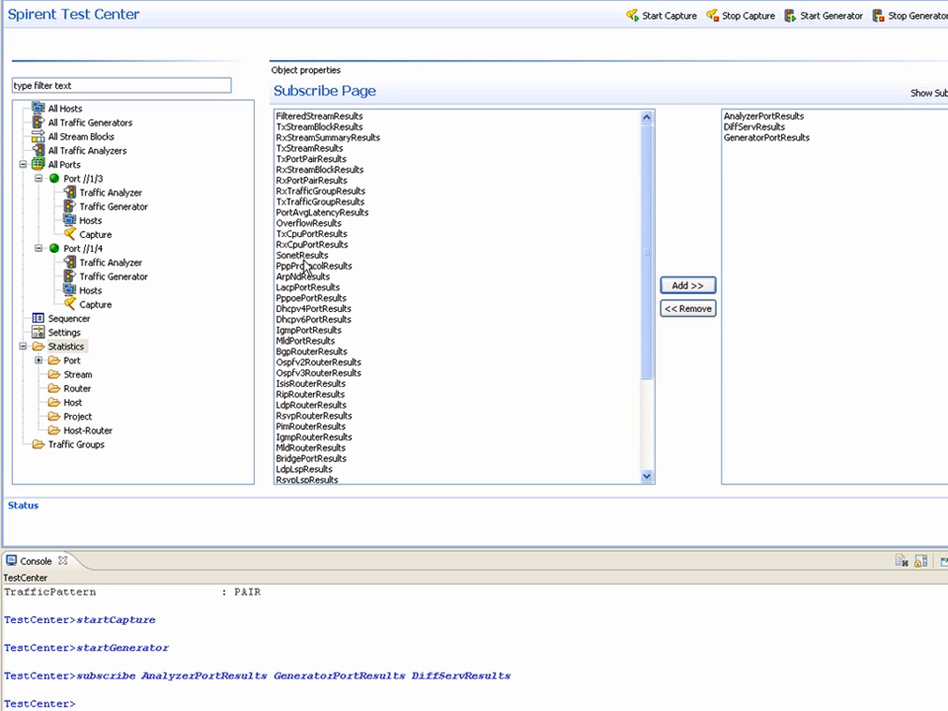
Examine the analyzer port, generator port and Diff serv results under the port statistics.
{"action": "left_click", "coordinate": [38, 362]}
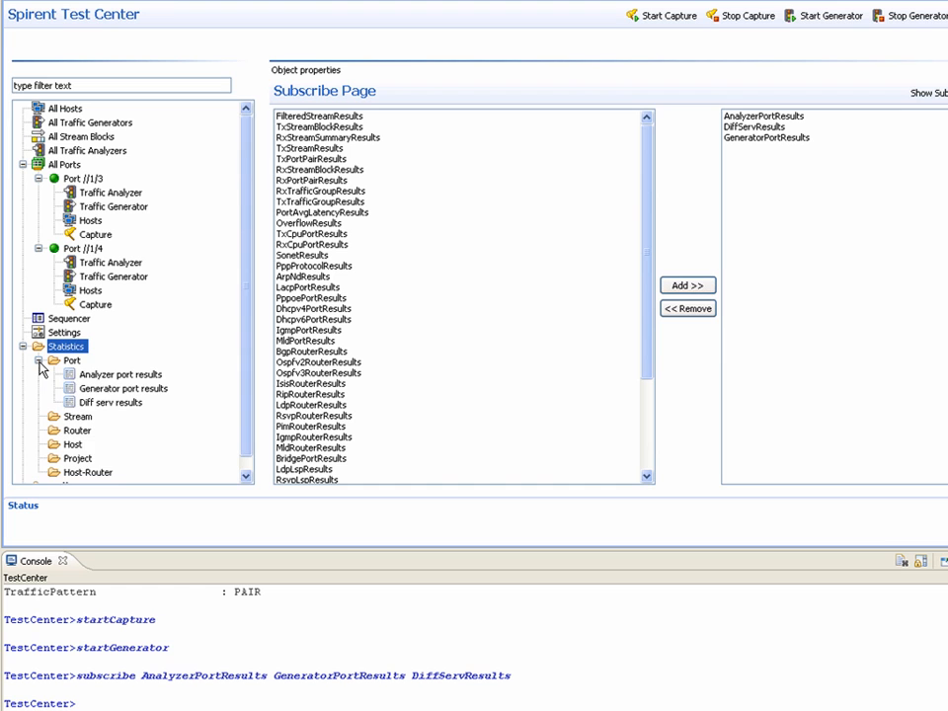
{"action": "left_click", "coordinate": [101, 382]}
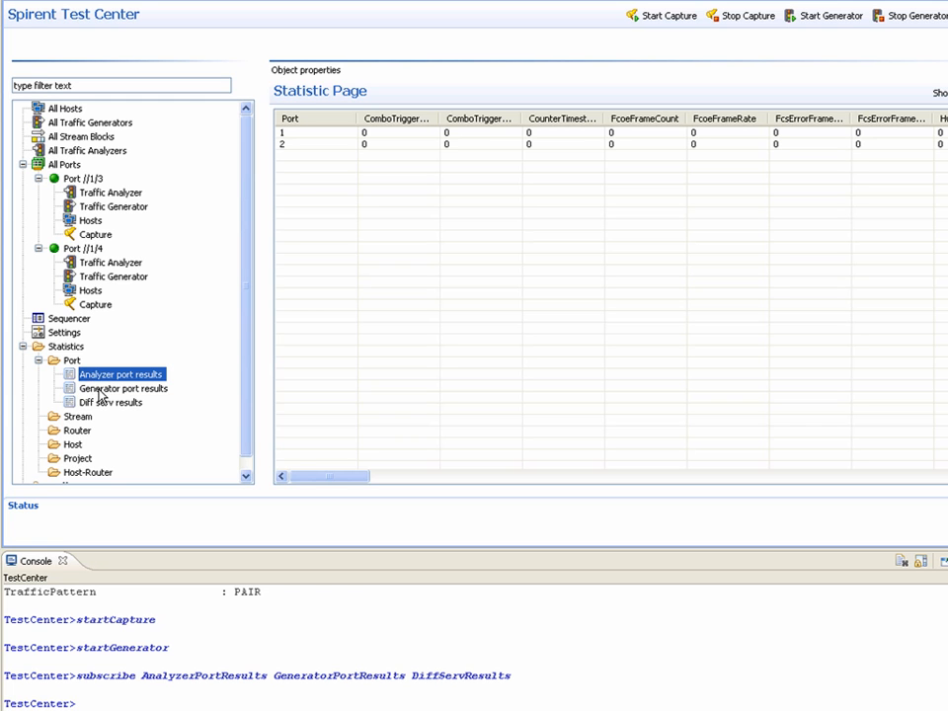
{"action": "left_click", "coordinate": [100, 391]}
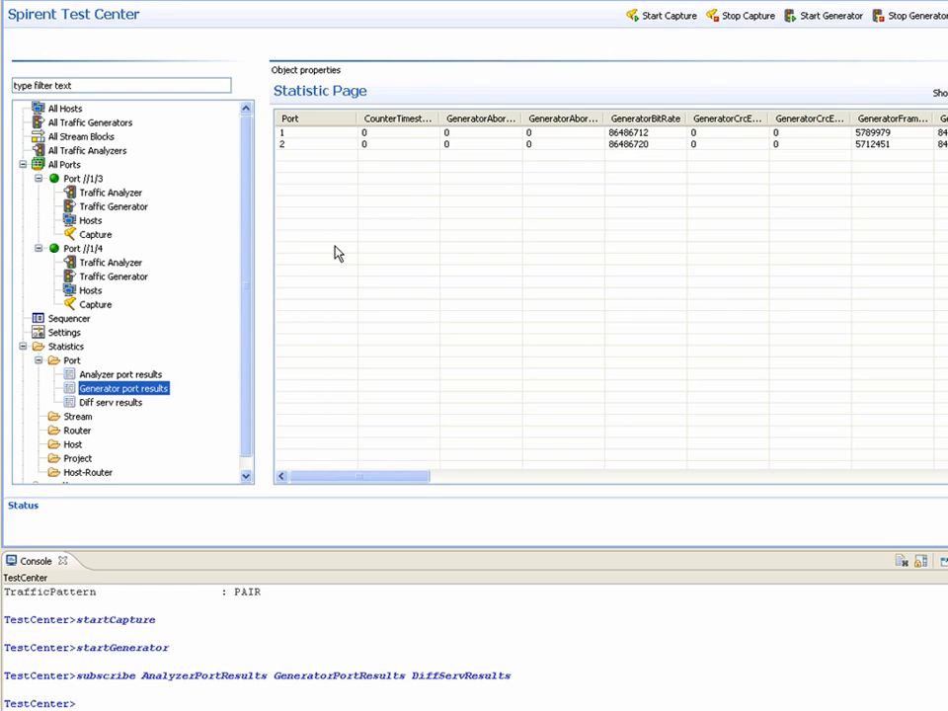
{"action": "left_click", "coordinate": [112, 405]}
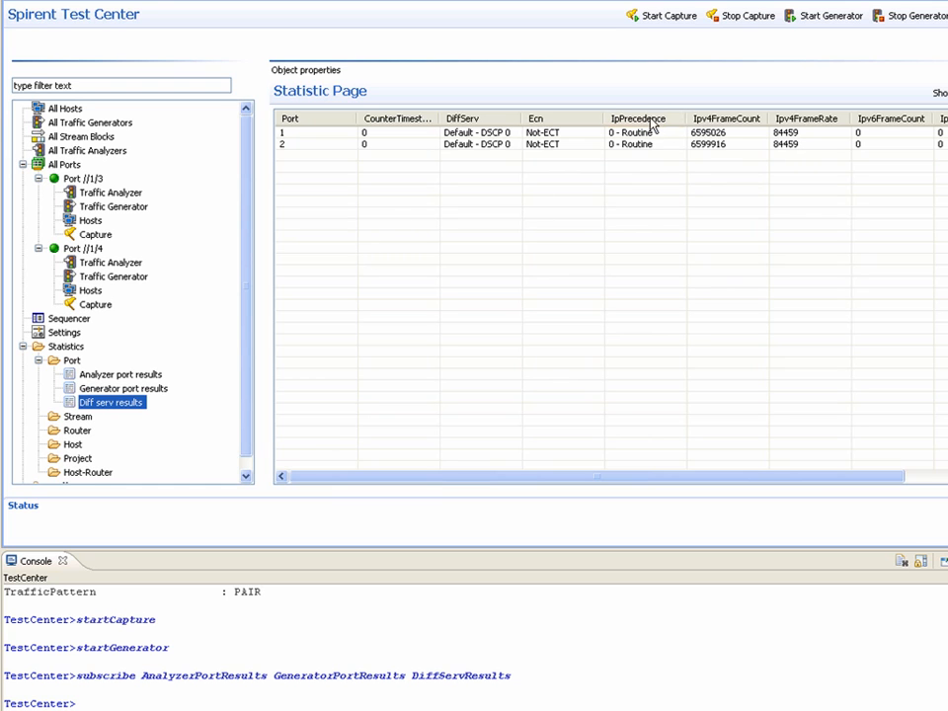
Stop the traffic generator and the capture for the session.
{"action": "left_click", "coordinate": [888, 20]}
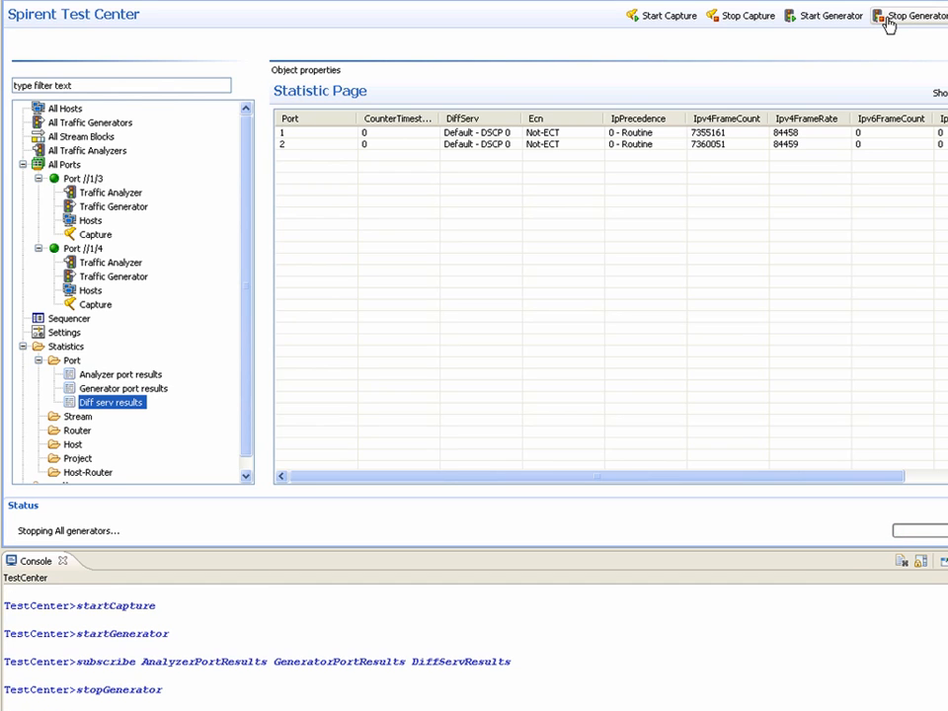
{"action": "left_click", "coordinate": [755, 19]}
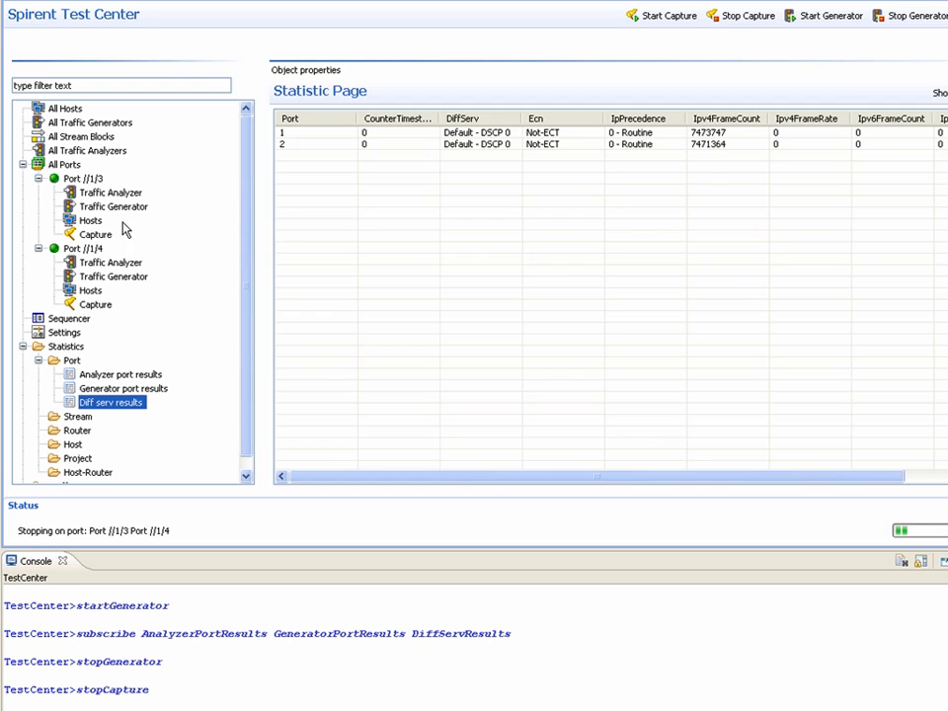
Page through the packets captured on Port //1/3 and examine the showPacketList commands in the console output.
{"action": "left_click", "coordinate": [98, 236]}
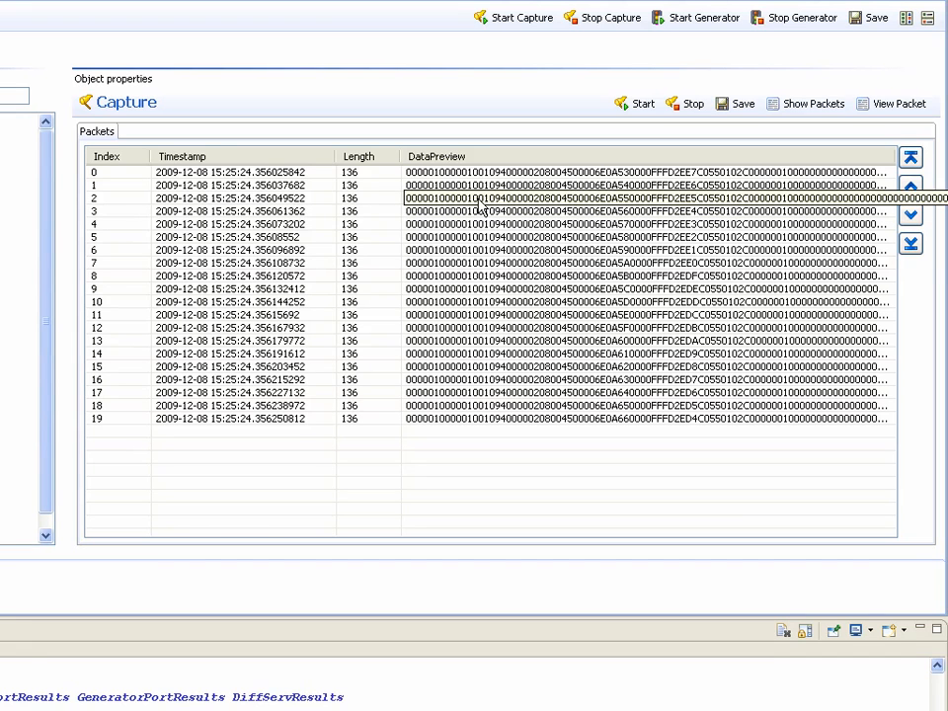
{"action": "left_click", "coordinate": [910, 216]}
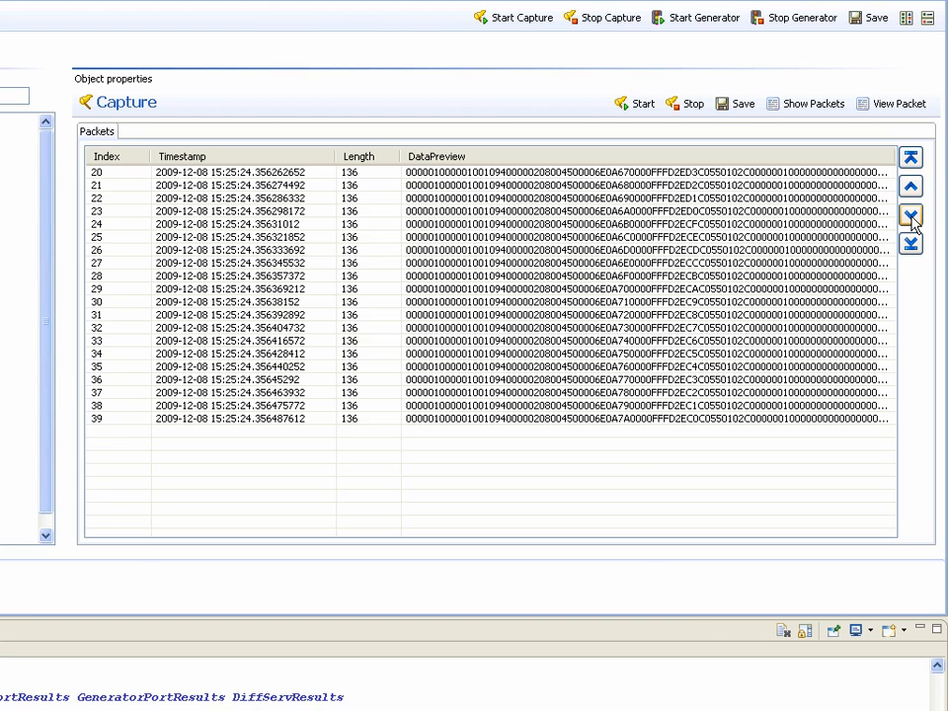
{"action": "left_click", "coordinate": [910, 217]}
{"action": "left_click", "coordinate": [910, 216]}
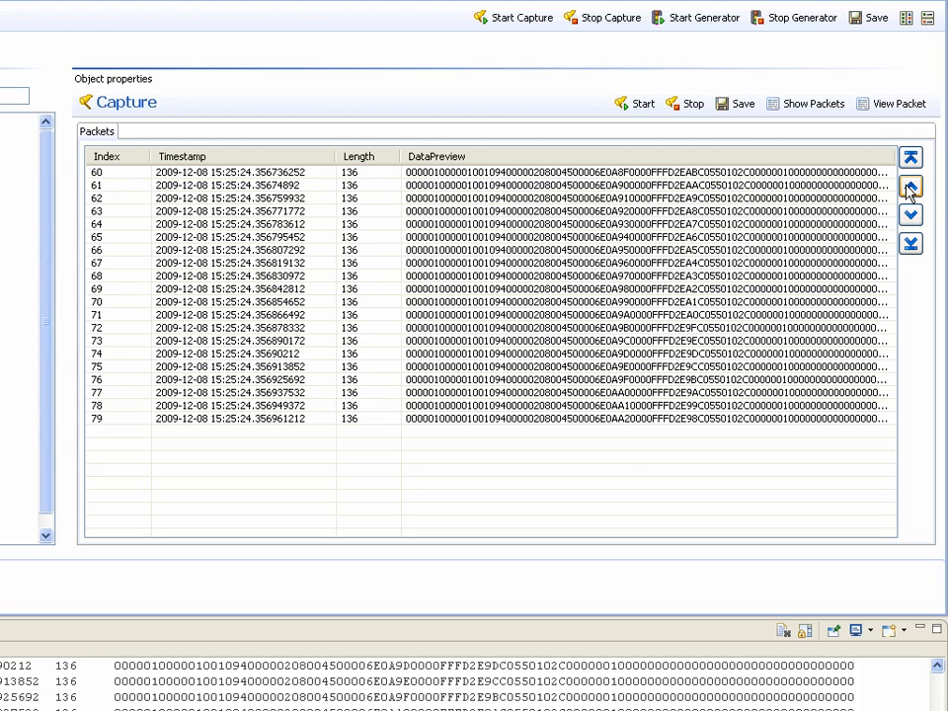
{"action": "left_click", "coordinate": [910, 187]}
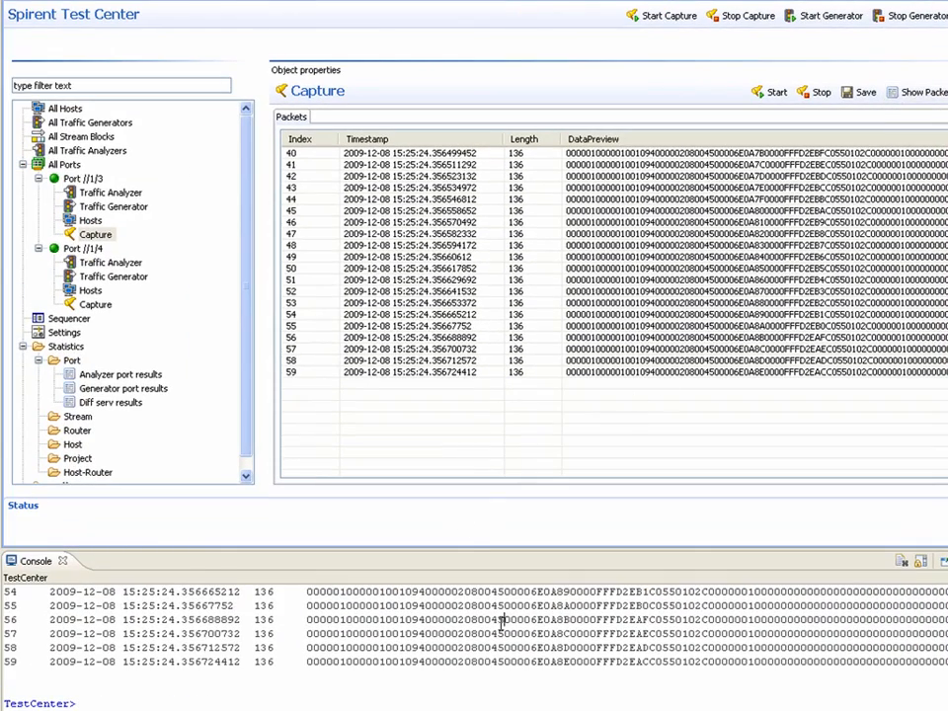
{"action": "scroll", "coordinate": [503, 617], "scroll_direction": "up", "scroll_amount": 7}
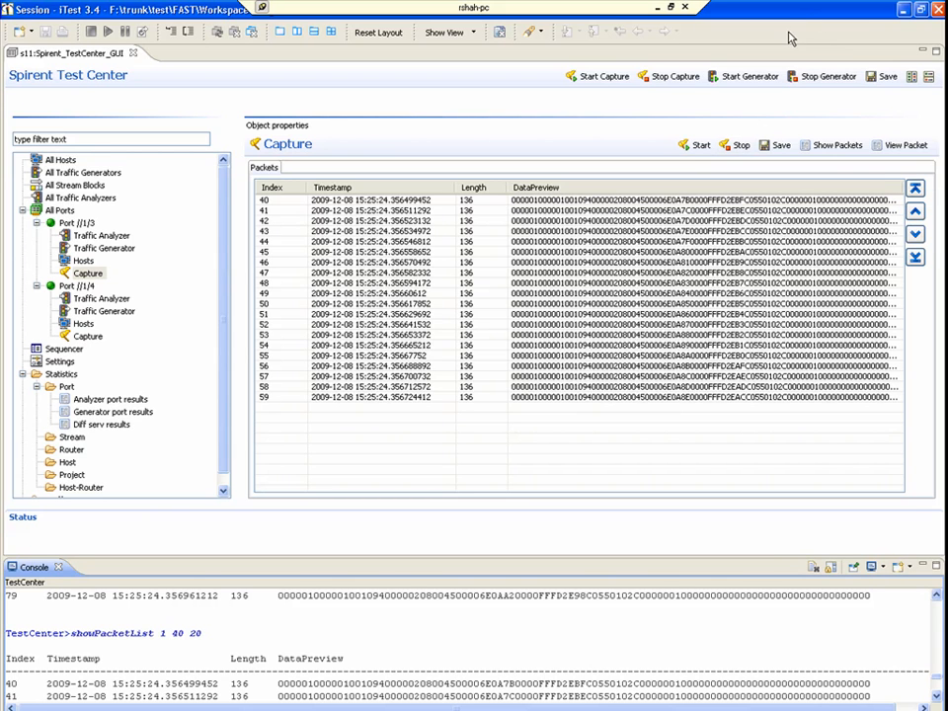
Close the Spirent TestCenter GUI session window and expand session s11 among today's captured sessions.
{"action": "left_click", "coordinate": [938, 9]}
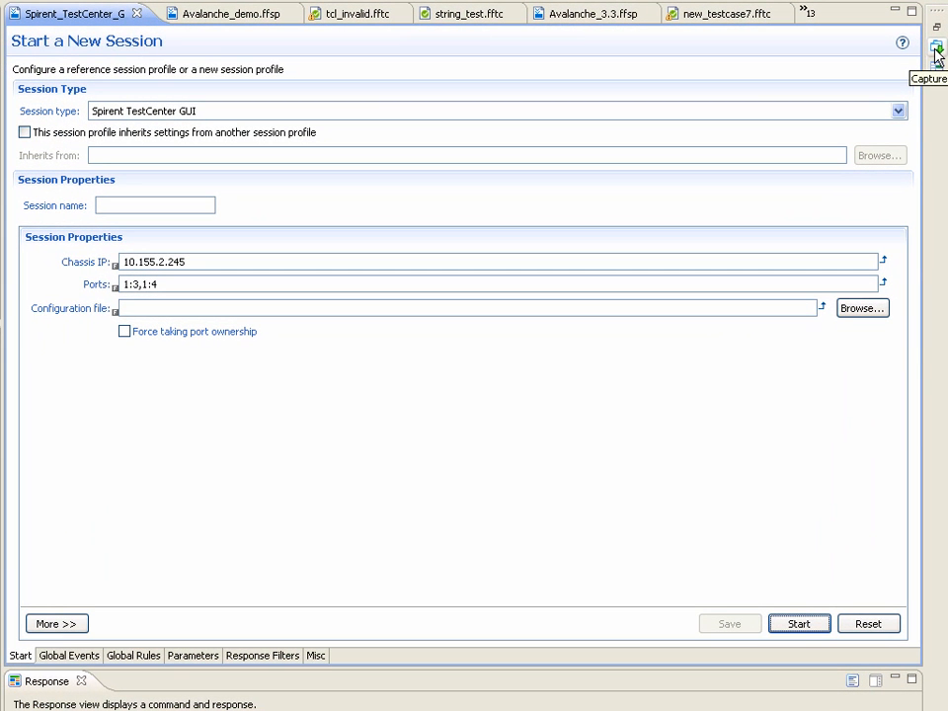
{"action": "left_click", "coordinate": [937, 54]}
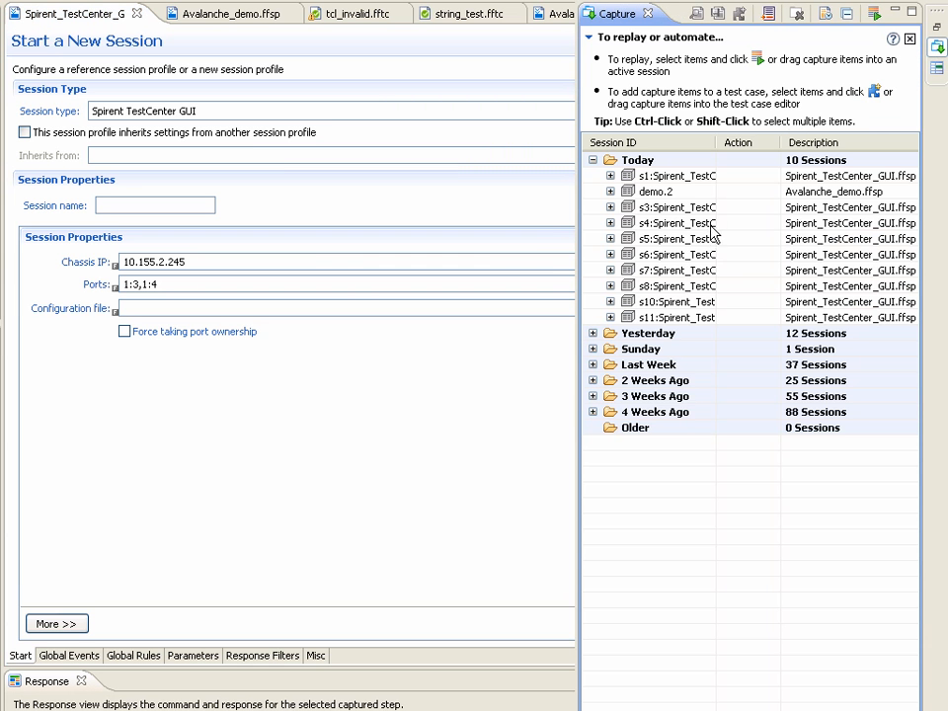
{"action": "left_click", "coordinate": [610, 318]}
{"action": "left_click", "coordinate": [664, 320]}
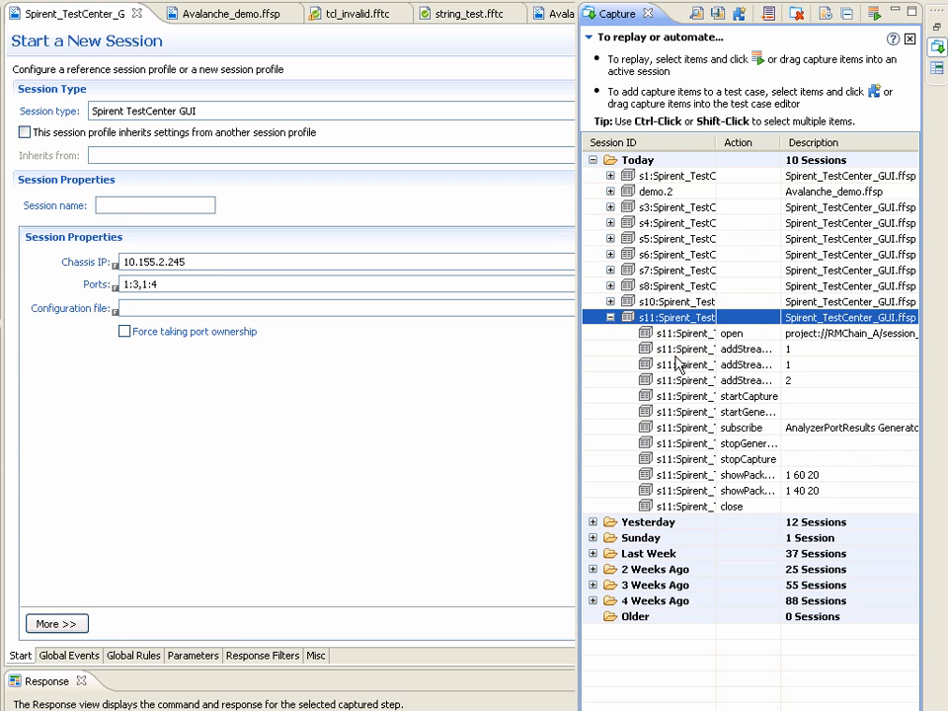
{"action": "right_click", "coordinate": [688, 326]}
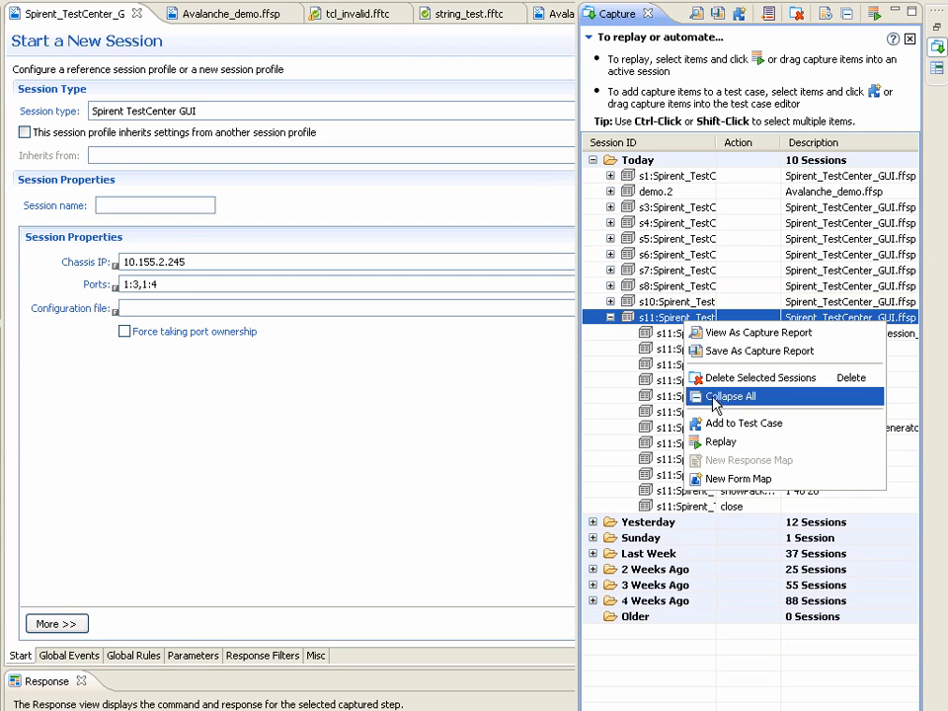
{"action": "left_click", "coordinate": [634, 340]}
{"action": "left_click", "coordinate": [629, 334]}
{"action": "left_click", "coordinate": [612, 317]}
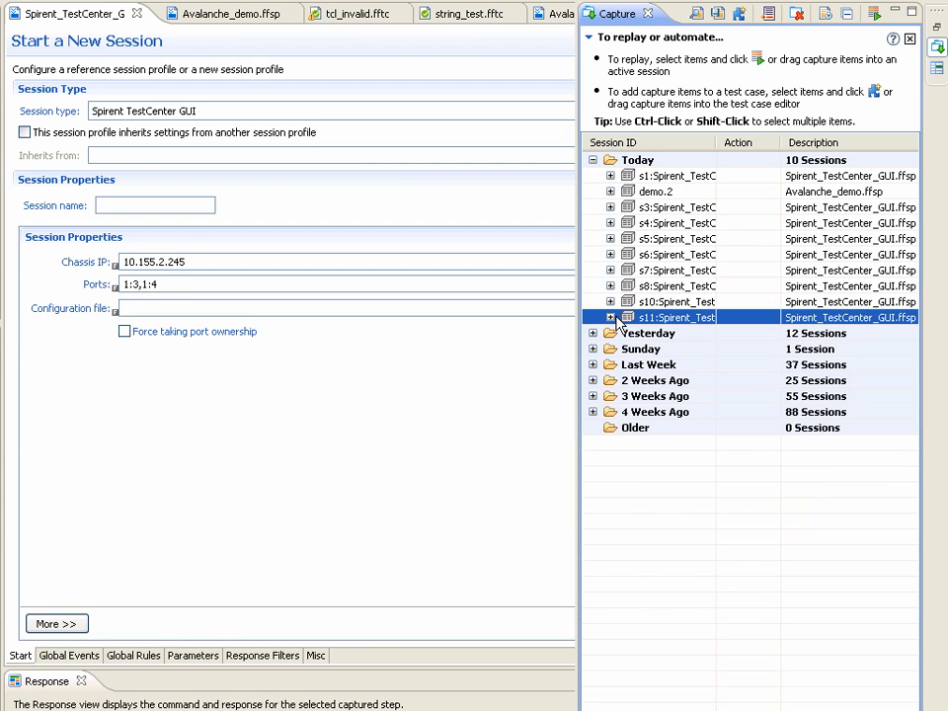
{"action": "left_click", "coordinate": [610, 317]}
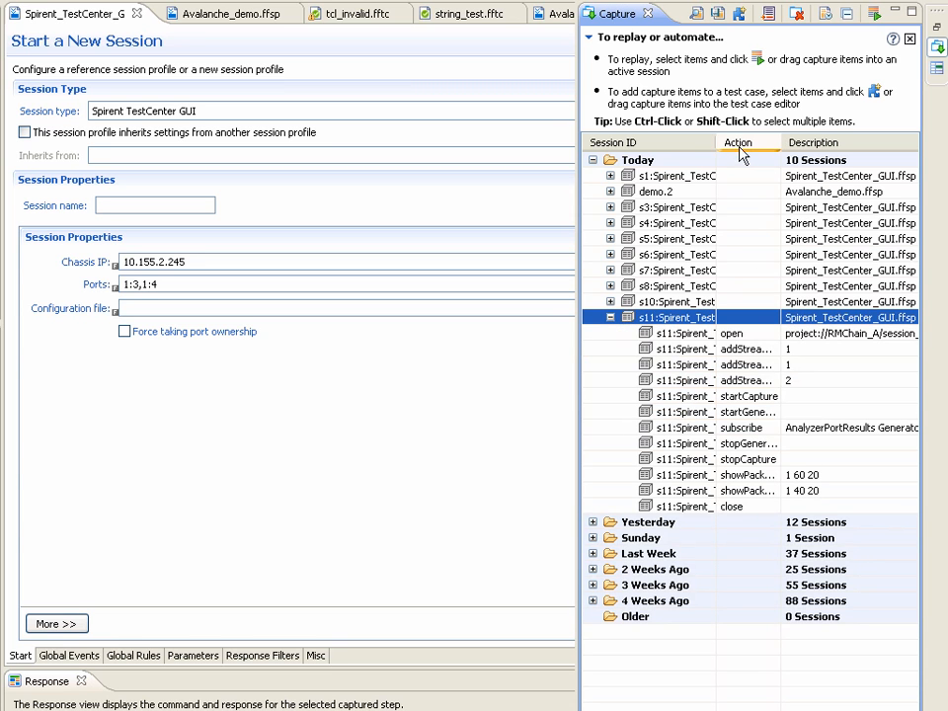
Widen the Session ID column and examine the captured actions and descriptions of session s11.
{"action": "left_click_drag", "start_coordinate": [727, 143], "coordinate": [811, 143]}
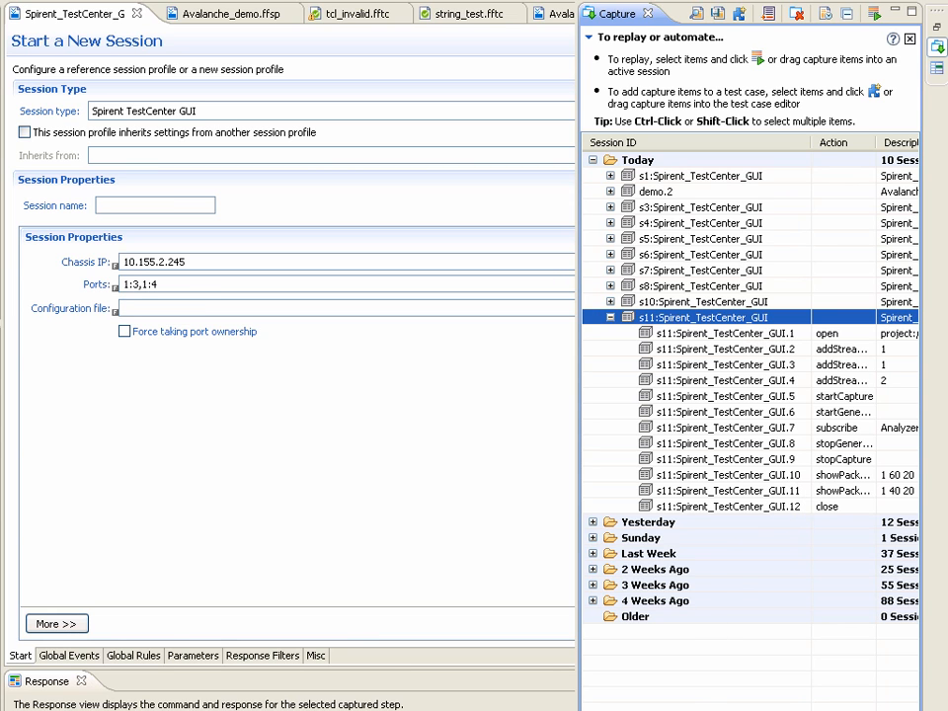
{"action": "scroll", "coordinate": [750, 424], "scroll_direction": "right", "scroll_amount": 3}
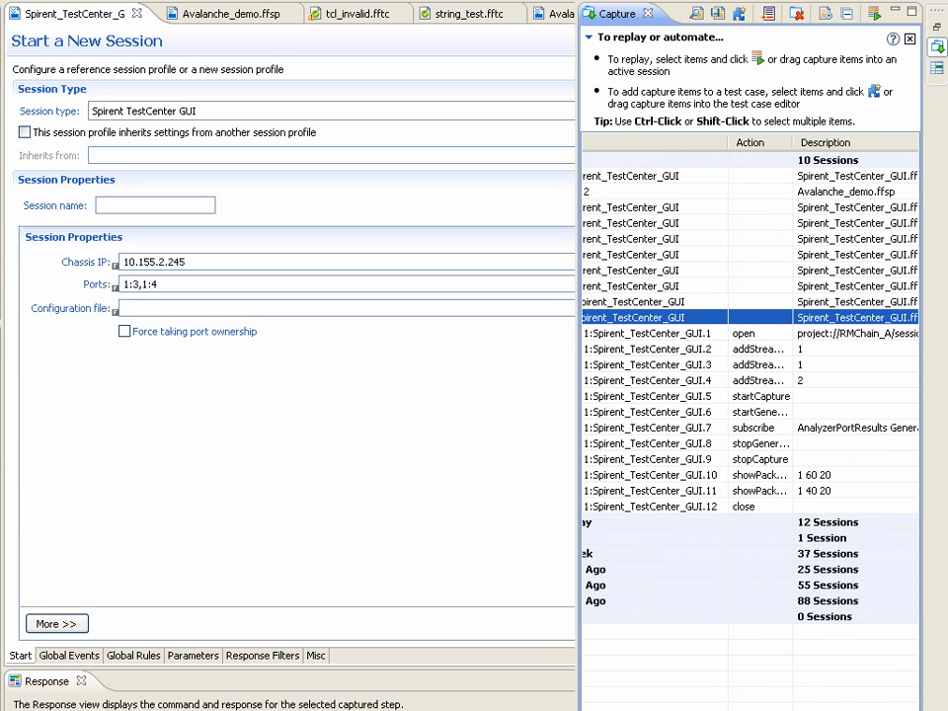
{"action": "scroll", "coordinate": [750, 425], "scroll_direction": "right", "scroll_amount": 1}
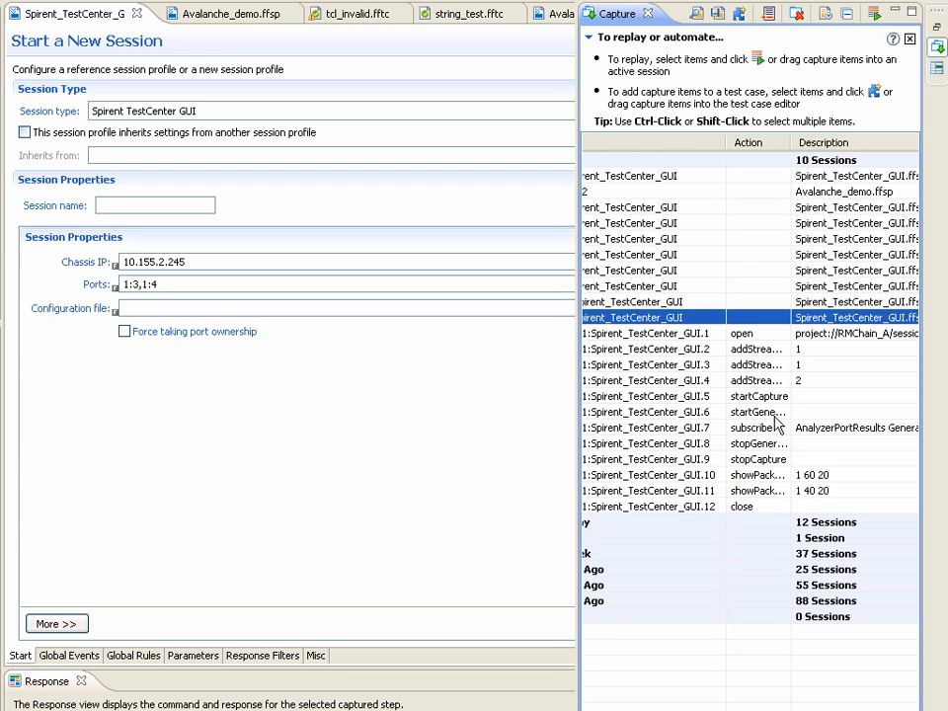
Add captured session s11 to a new test case with the file name spirent_testcenter_demo.fftc in the RMChain_A test_cases folder.
{"action": "right_click", "coordinate": [712, 324]}
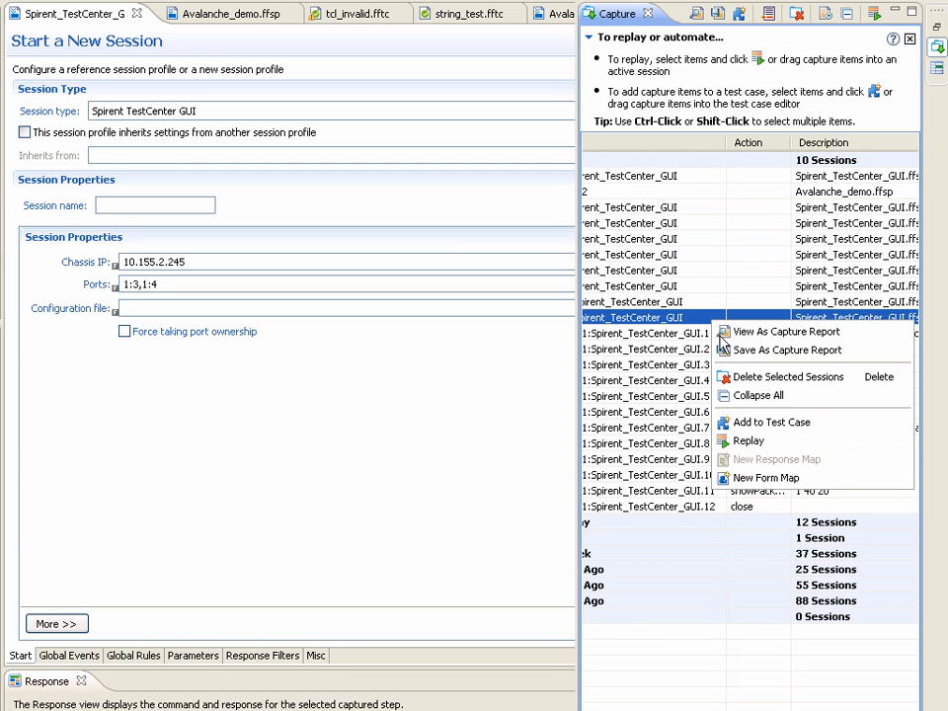
{"action": "left_click", "coordinate": [765, 423]}
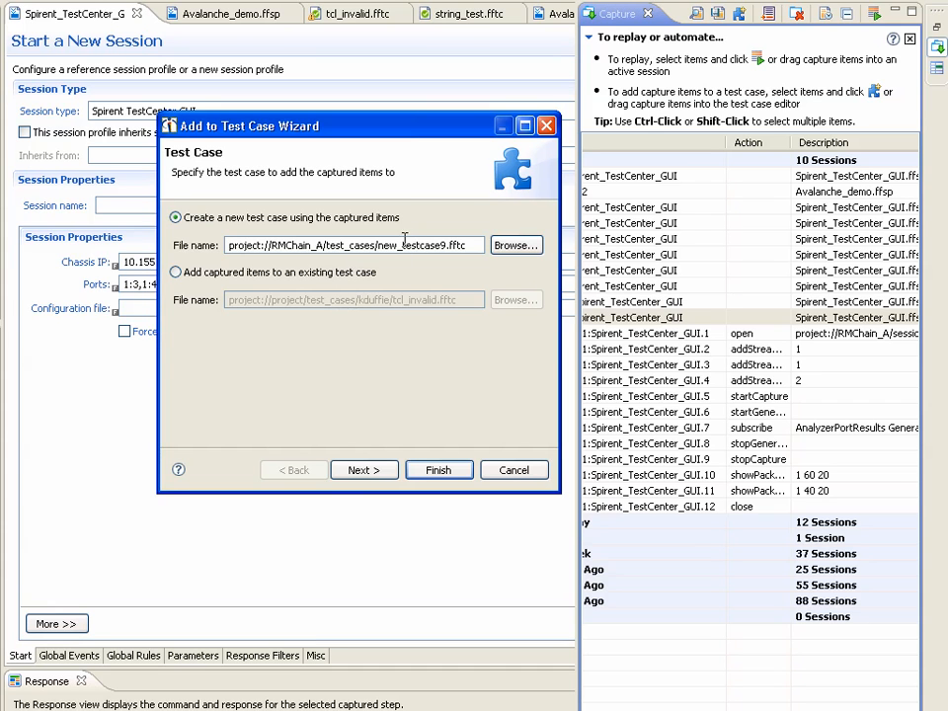
{"action": "left_click_drag", "start_coordinate": [444, 245], "coordinate": [378, 245]}
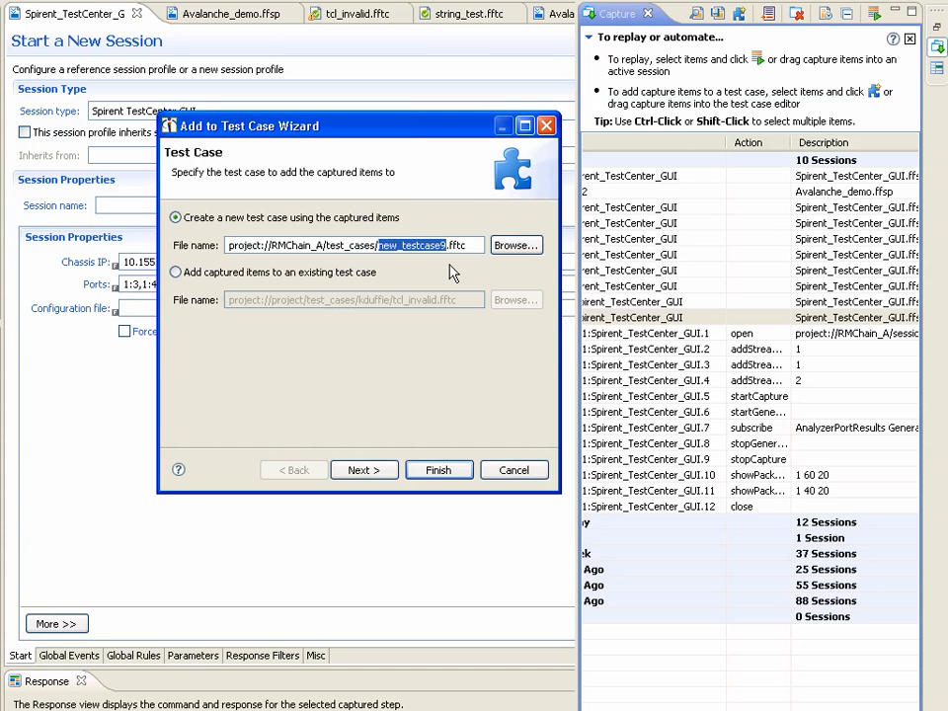
{"action": "key", "text": "BackSpace"}
{"action": "type", "text": "spirent_"}
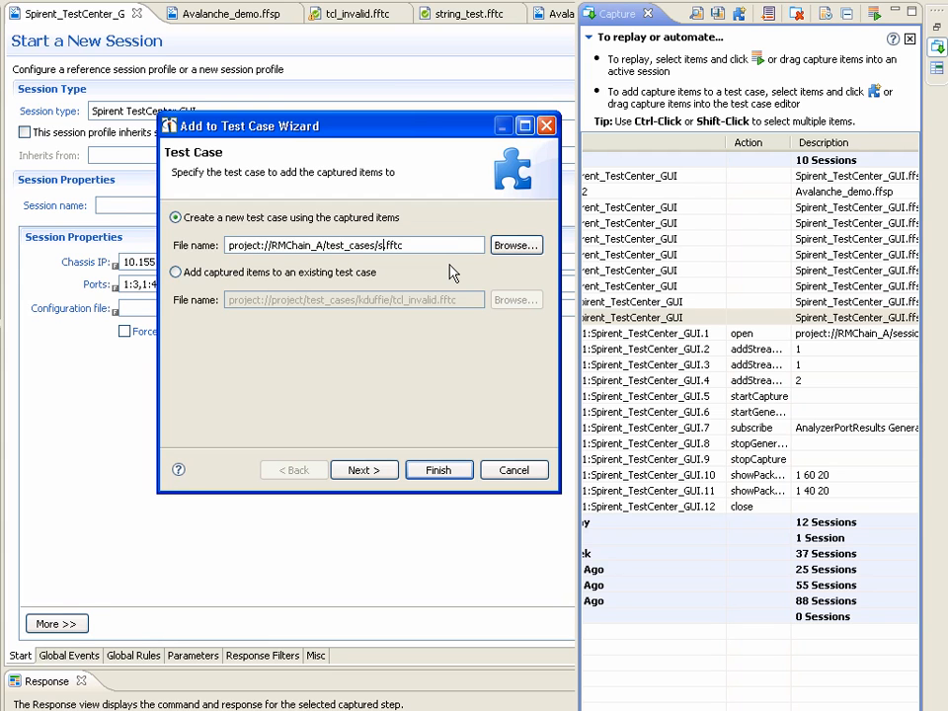
{"action": "type", "text": "testcenter_demo"}
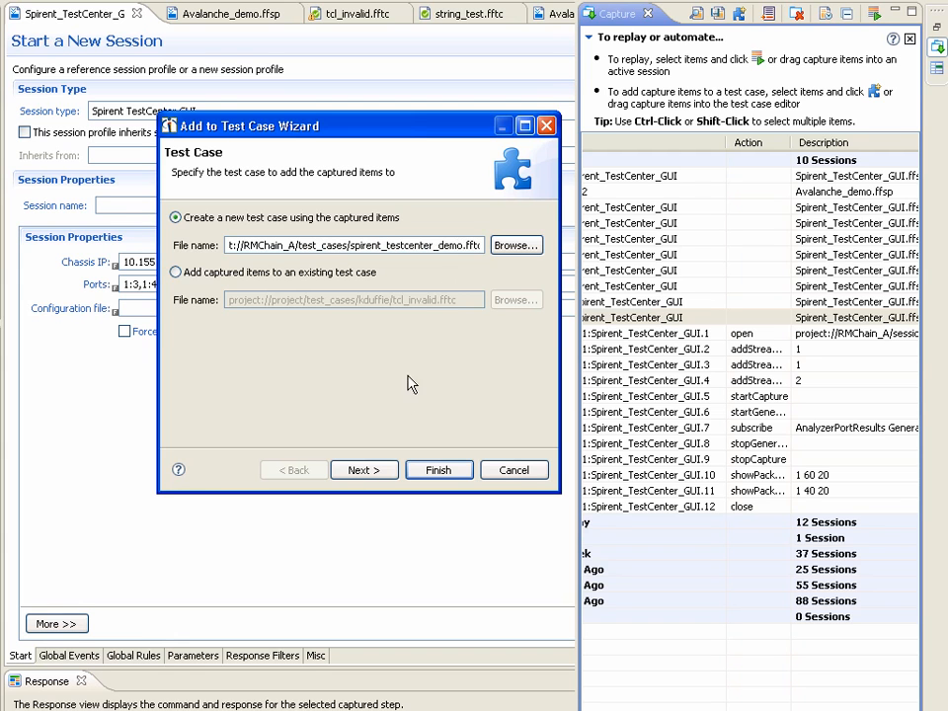
{"action": "left_click", "coordinate": [374, 471]}
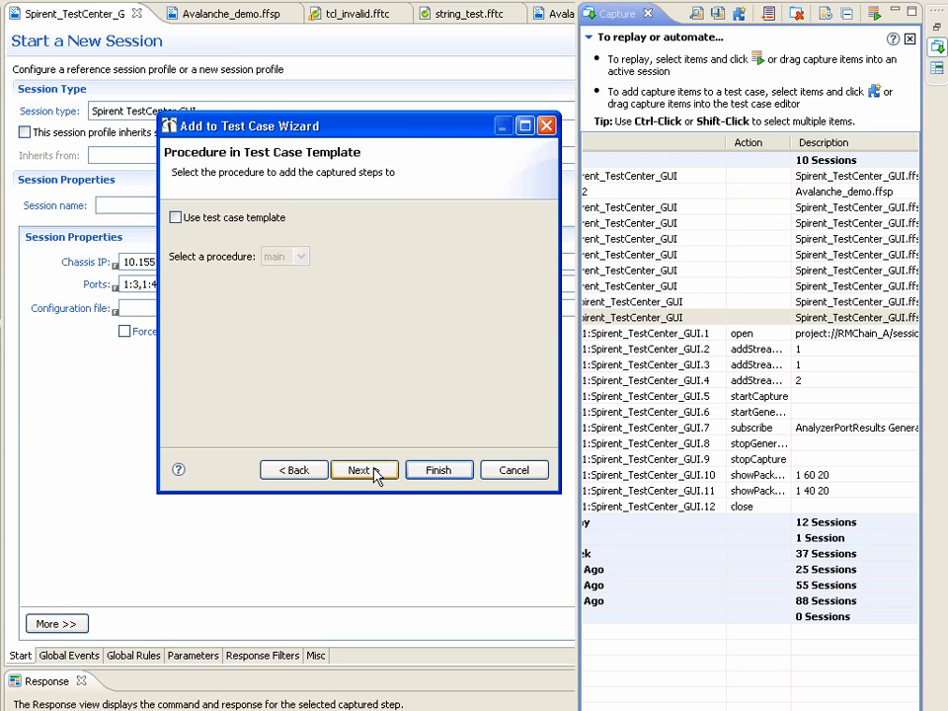
{"action": "left_click", "coordinate": [376, 475]}
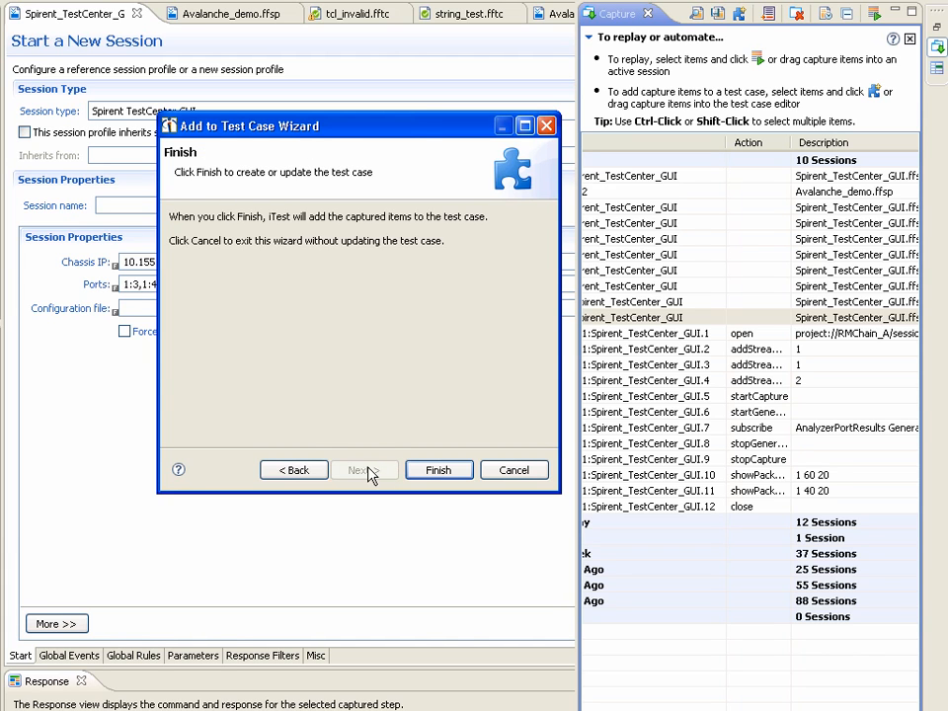
Turn on the test case template to look through its procedures, and turn it off again.
{"action": "left_click", "coordinate": [317, 471]}
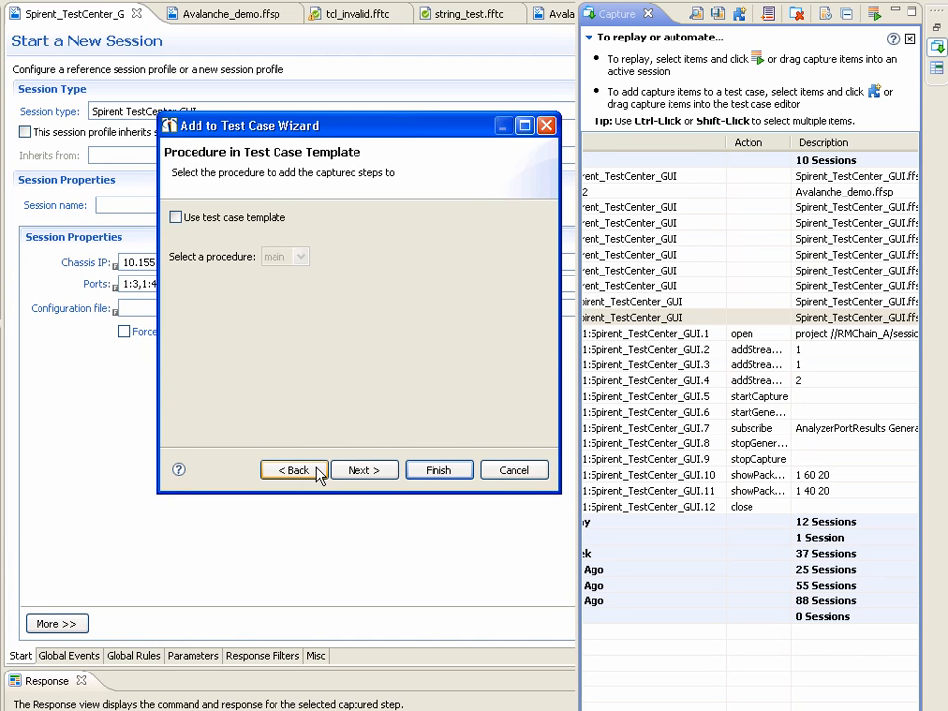
{"action": "left_click", "coordinate": [246, 219]}
{"action": "left_click", "coordinate": [314, 257]}
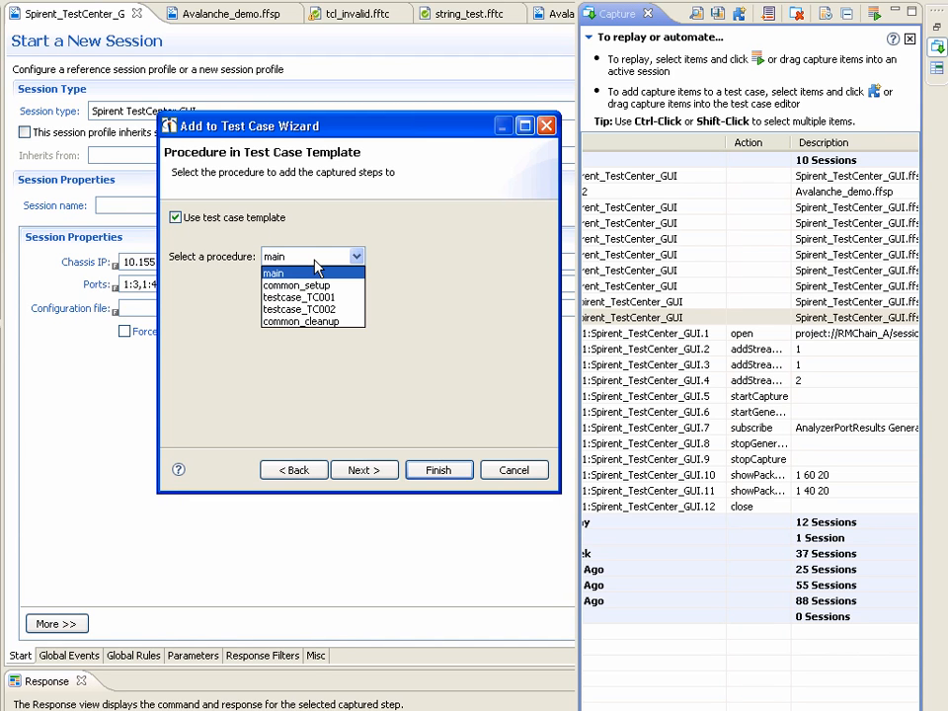
{"action": "left_click", "coordinate": [315, 260]}
{"action": "left_click", "coordinate": [231, 221]}
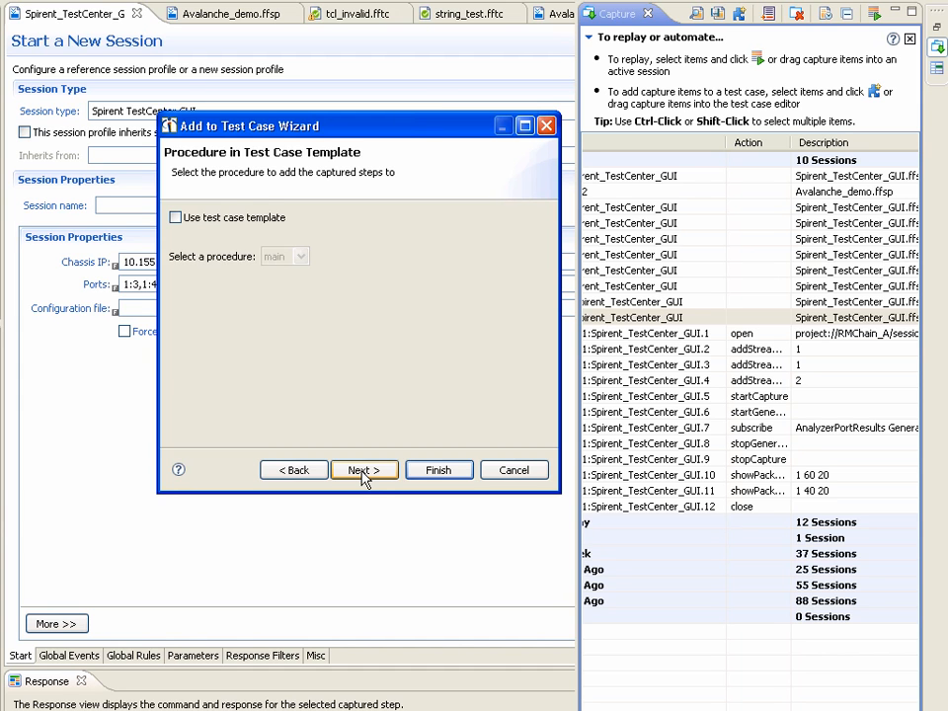
Finish creating the test case from the captured items without a test case template.
{"action": "left_click", "coordinate": [363, 473]}
{"action": "left_click", "coordinate": [426, 472]}
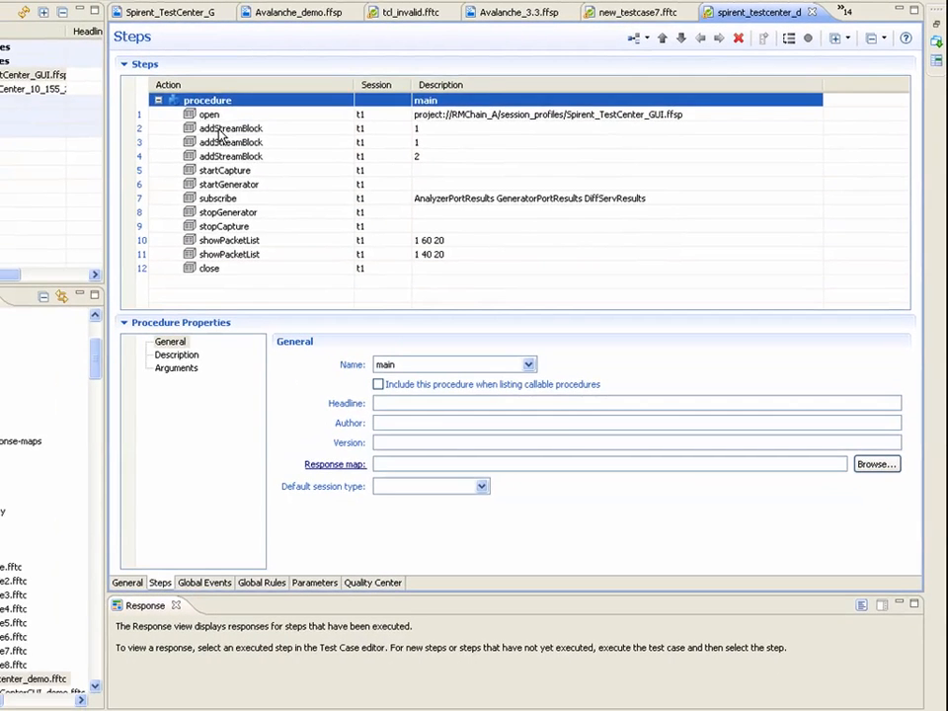
Select the first addStreamBlock step of the main procedure and enlarge the Response view to show its response.
{"action": "left_click", "coordinate": [196, 134]}
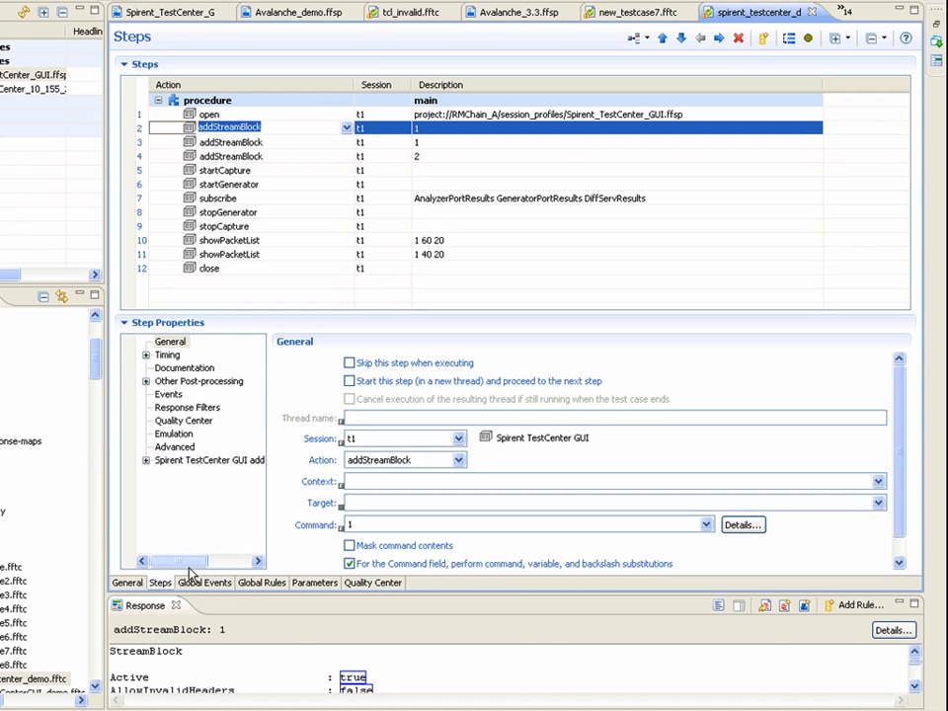
{"action": "left_click_drag", "start_coordinate": [896, 428], "coordinate": [899, 456]}
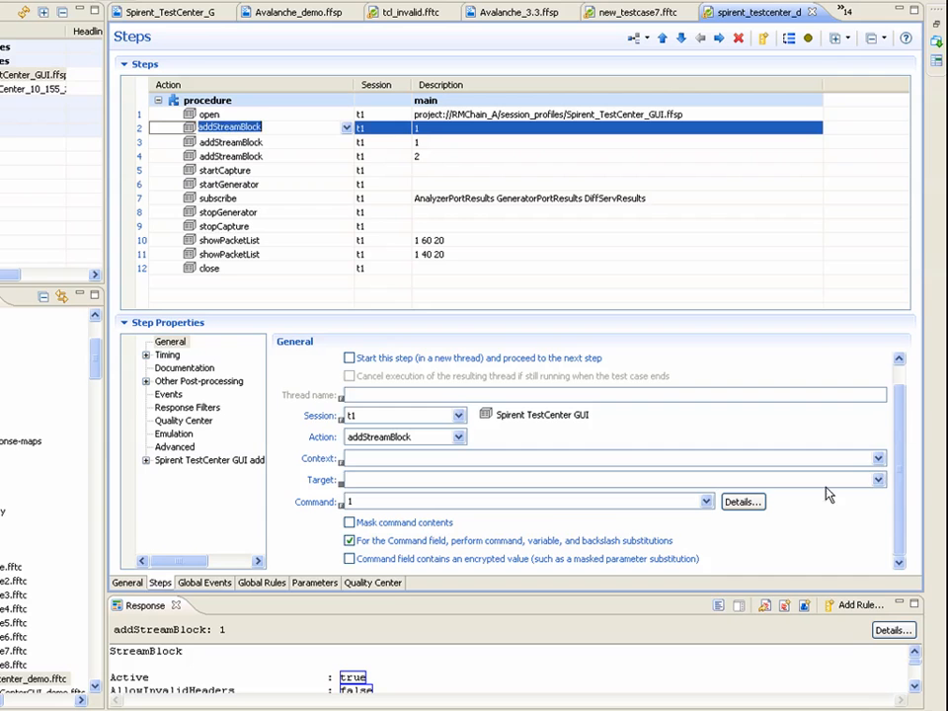
{"action": "left_click", "coordinate": [388, 597]}
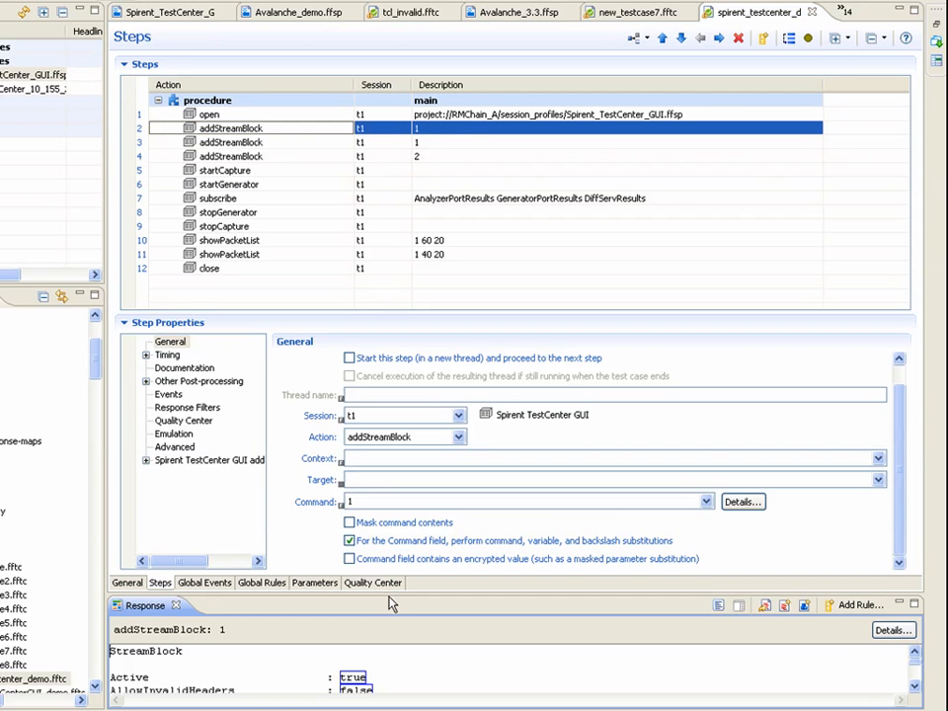
{"action": "left_click_drag", "start_coordinate": [389, 599], "coordinate": [414, 415]}
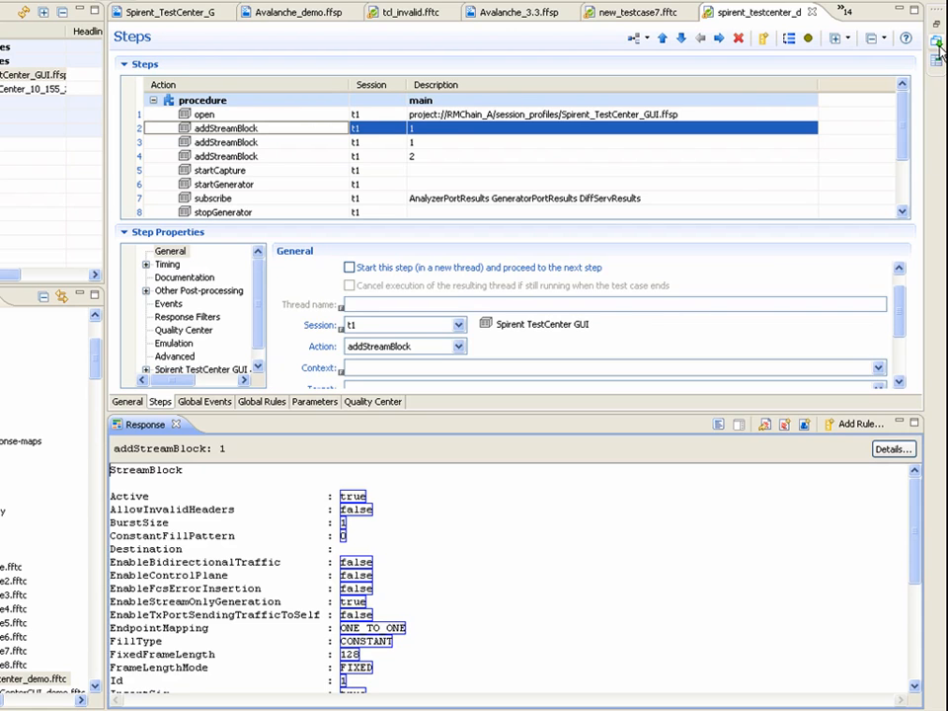
Examine the responses of the captured steps from addStreamBlock through subscribe and the showPacketList step for 1 60 20.
{"action": "left_click", "coordinate": [225, 128]}
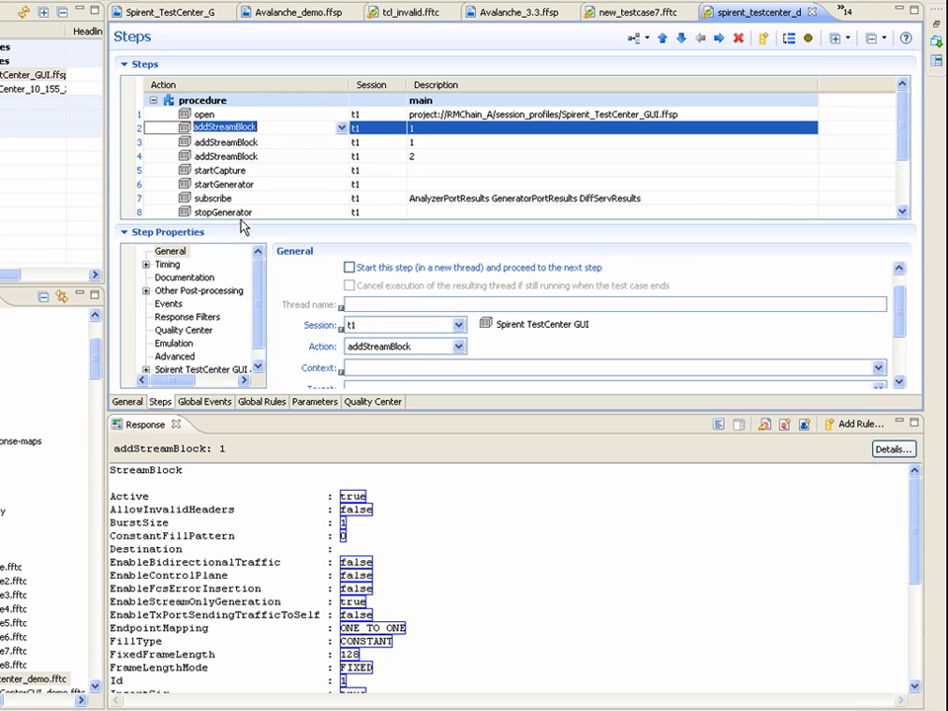
{"action": "left_click", "coordinate": [227, 144]}
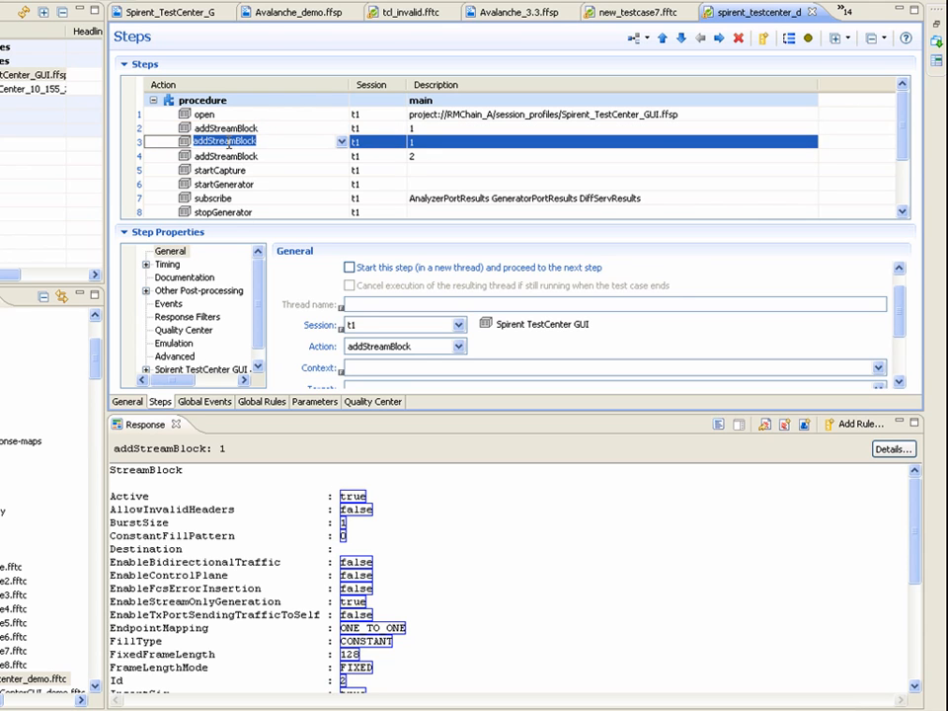
{"action": "left_click", "coordinate": [182, 156]}
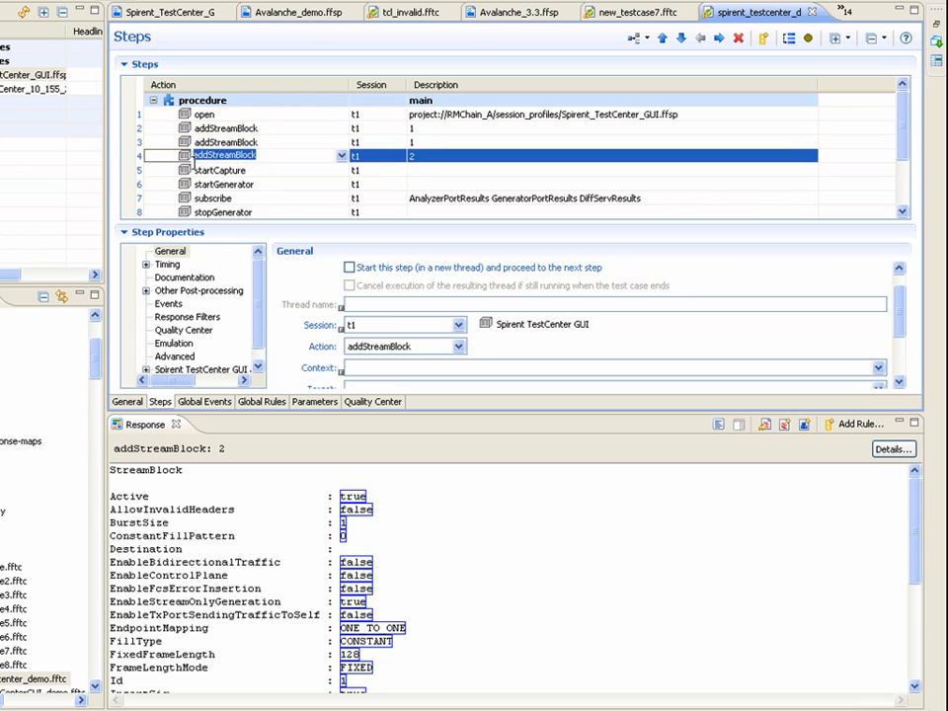
{"action": "left_click", "coordinate": [186, 170]}
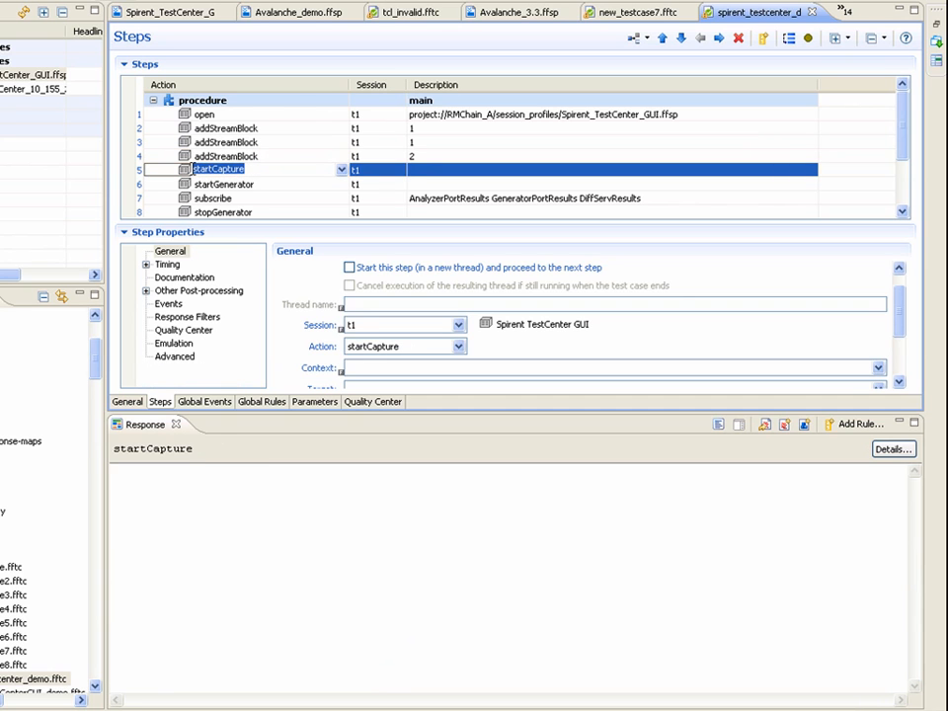
{"action": "left_click", "coordinate": [196, 185]}
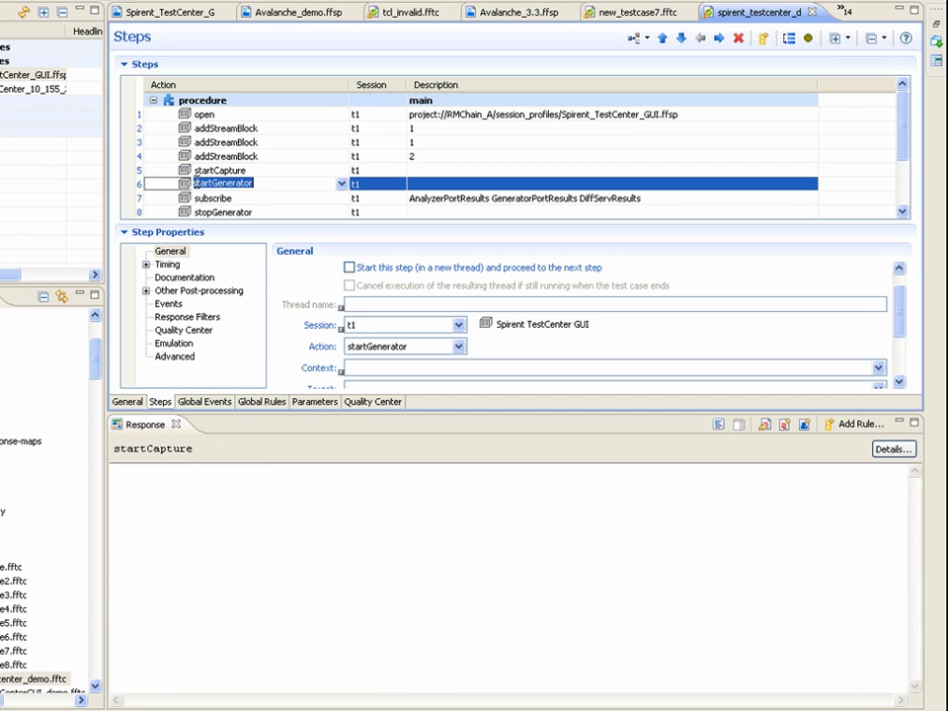
{"action": "left_click", "coordinate": [201, 197]}
{"action": "scroll", "coordinate": [210, 204], "scroll_direction": "down", "scroll_amount": 1}
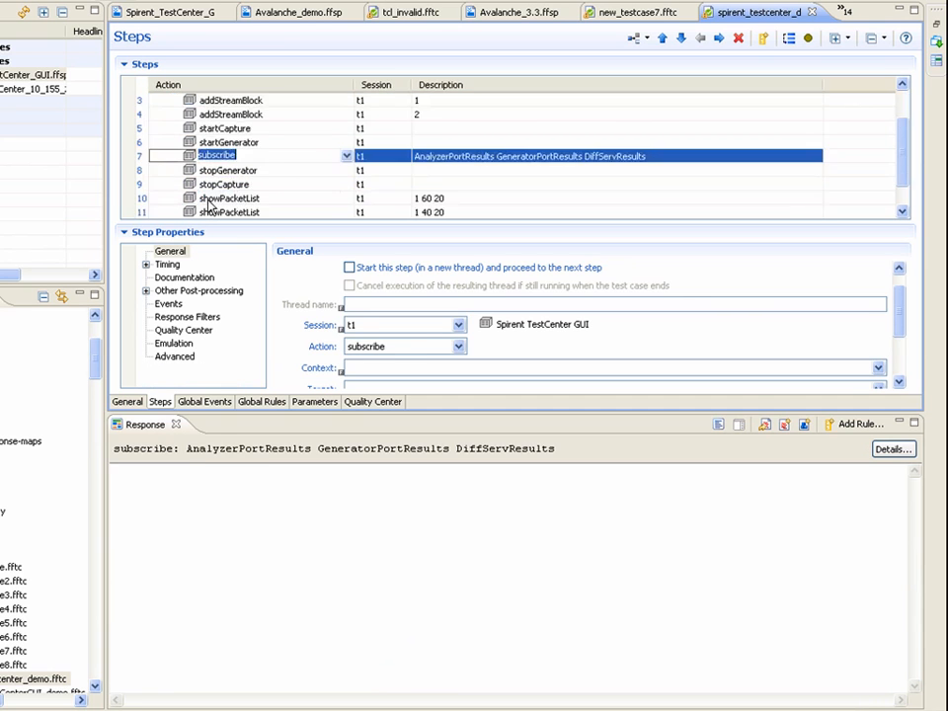
{"action": "scroll", "coordinate": [209, 205], "scroll_direction": "down", "scroll_amount": 1}
{"action": "left_click", "coordinate": [209, 172]}
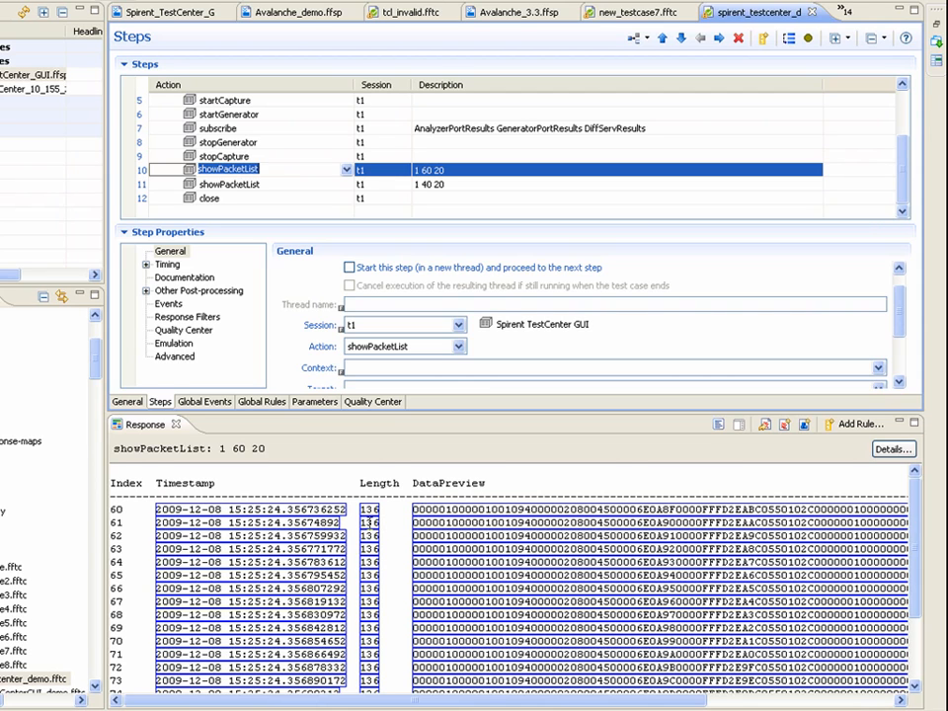
{"action": "left_click", "coordinate": [371, 523]}
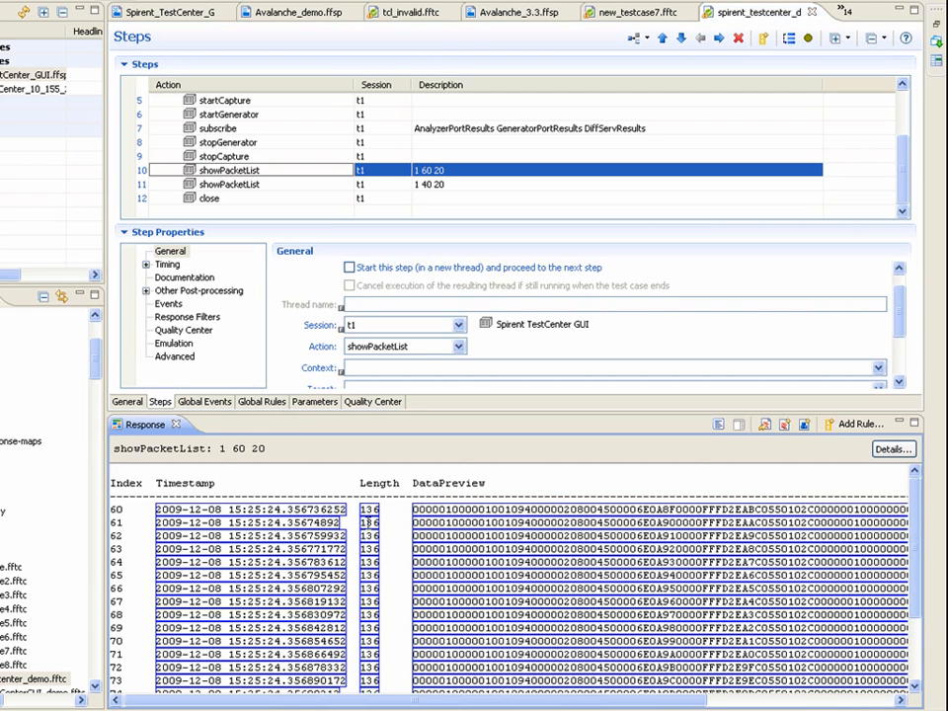
{"action": "right_click", "coordinate": [433, 525]}
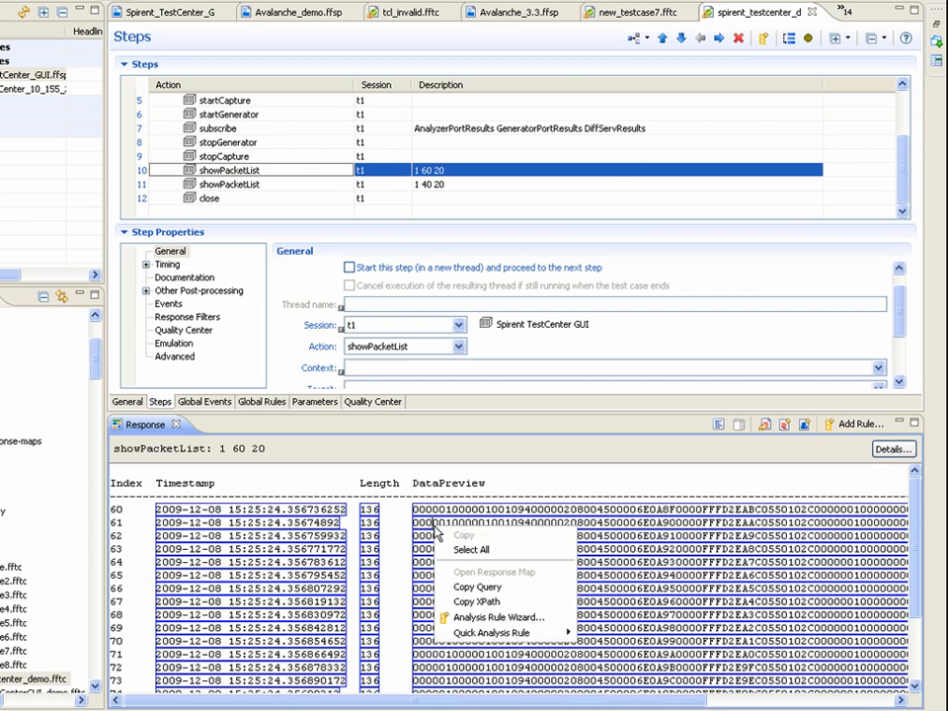
{"action": "left_click", "coordinate": [433, 526]}
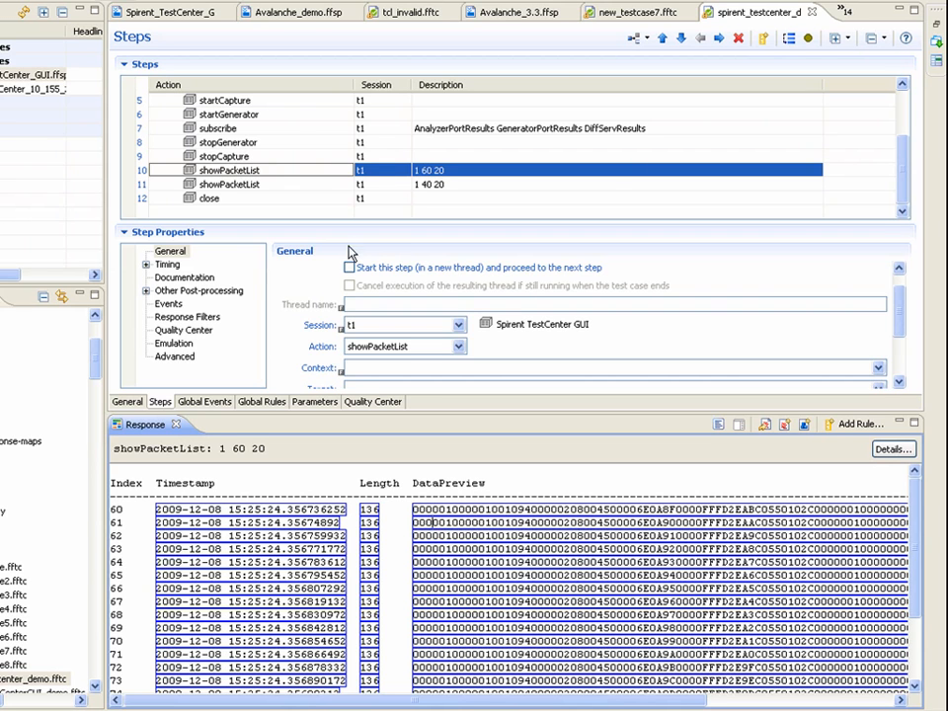
{"action": "left_click", "coordinate": [278, 127]}
{"action": "left_click", "coordinate": [246, 156]}
{"action": "scroll", "coordinate": [343, 169], "scroll_direction": "up", "scroll_amount": 2}
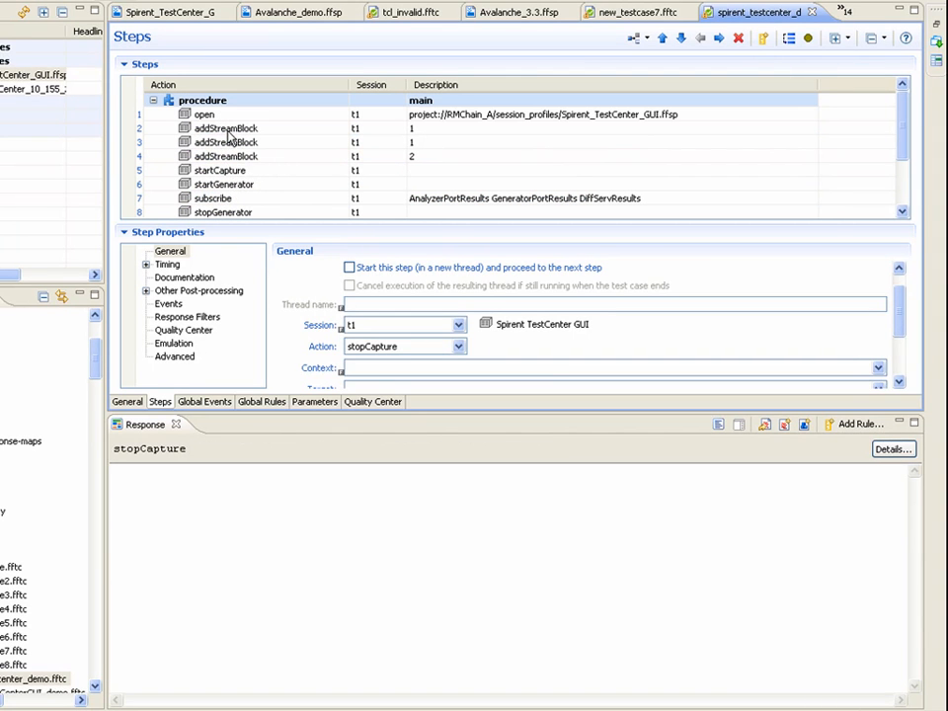
{"action": "scroll", "coordinate": [256, 200], "scroll_direction": "down", "scroll_amount": 1}
{"action": "scroll", "coordinate": [256, 200], "scroll_direction": "down", "scroll_amount": 1}
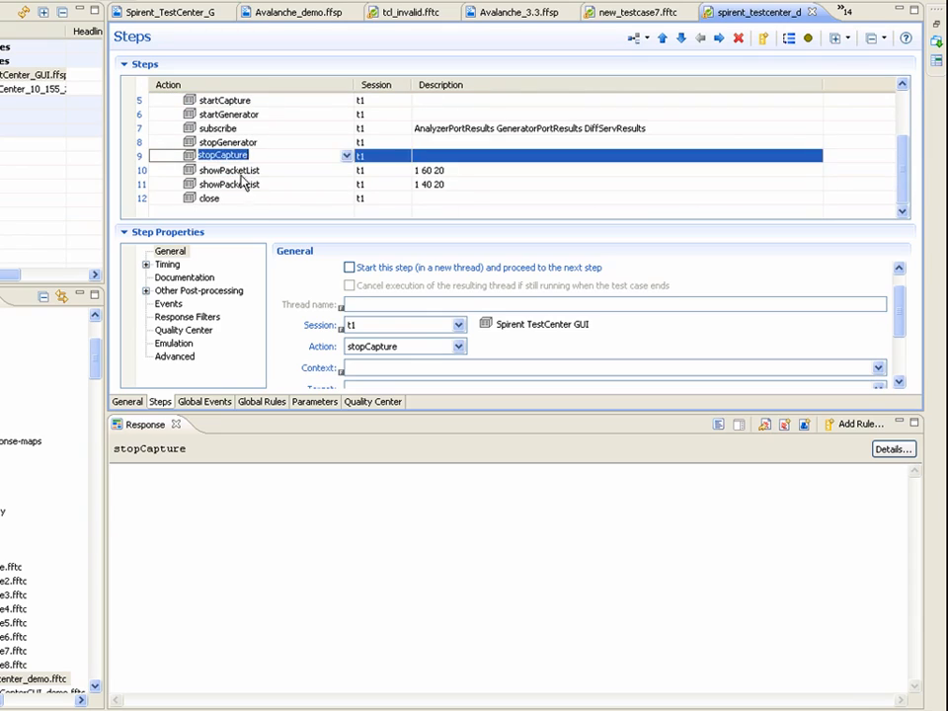
From packet 61's length in the showPacketList 1 60 20 response, start a validation rule comparing a value extracted with query Length(63).
{"action": "left_click", "coordinate": [238, 170]}
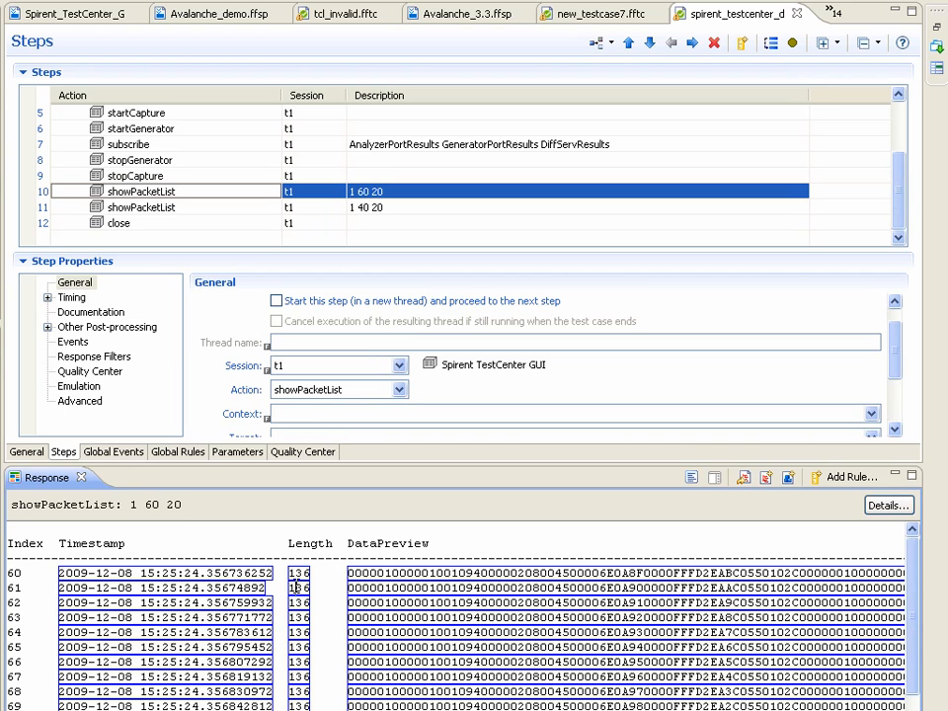
{"action": "right_click", "coordinate": [296, 587]}
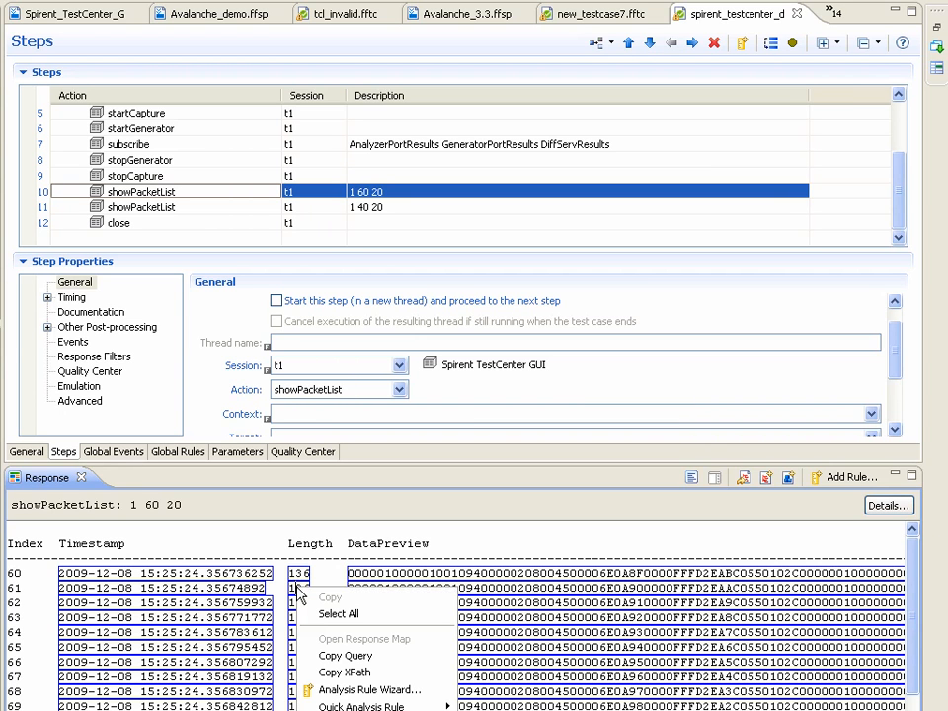
{"action": "left_click", "coordinate": [353, 690]}
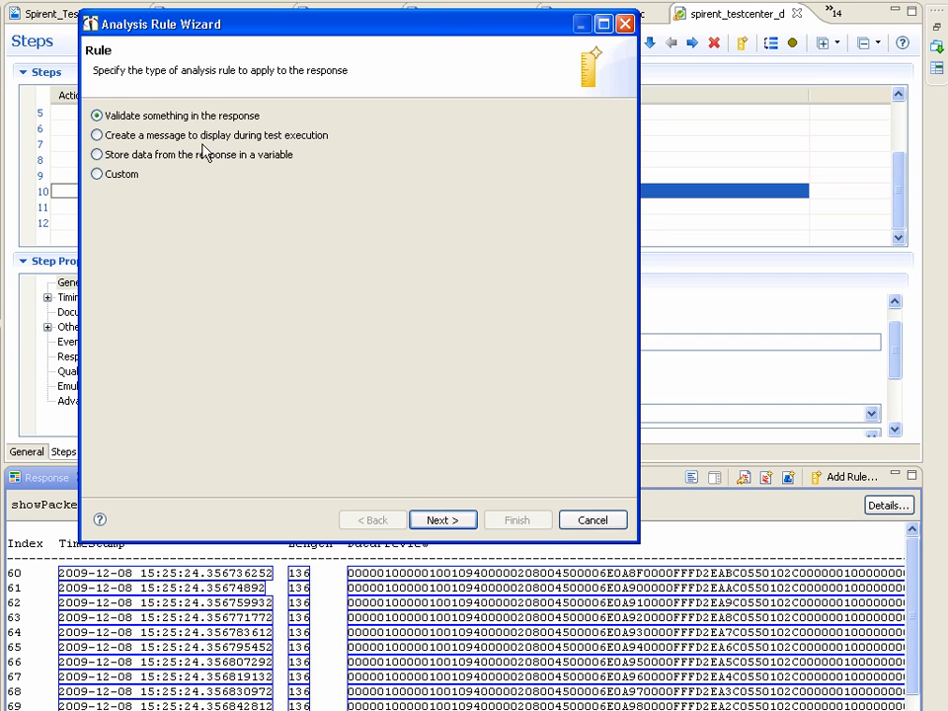
{"action": "left_click", "coordinate": [439, 520]}
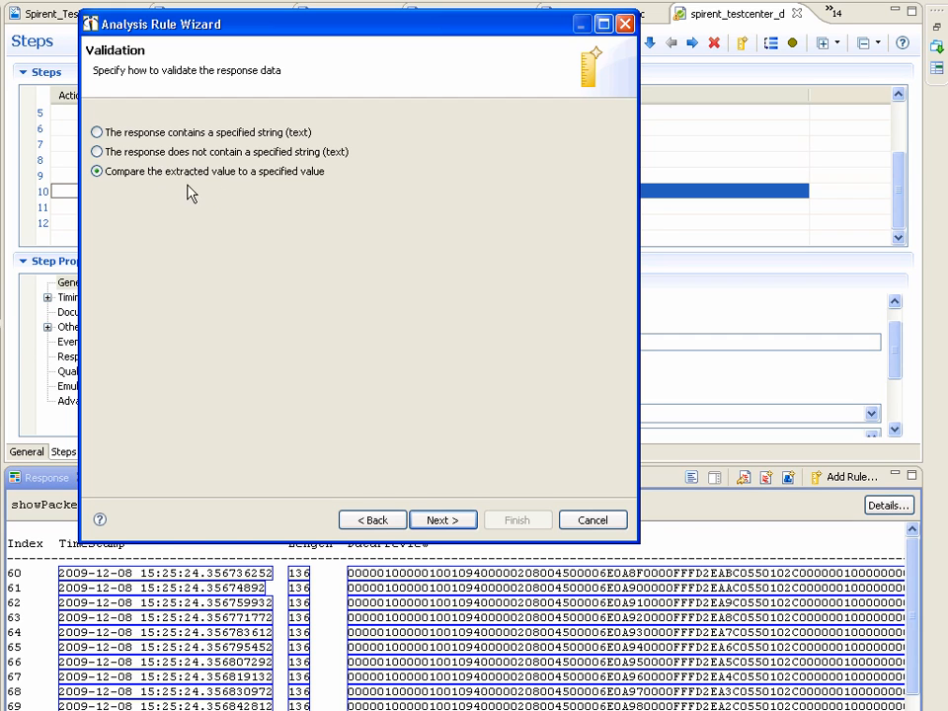
{"action": "left_click", "coordinate": [416, 520]}
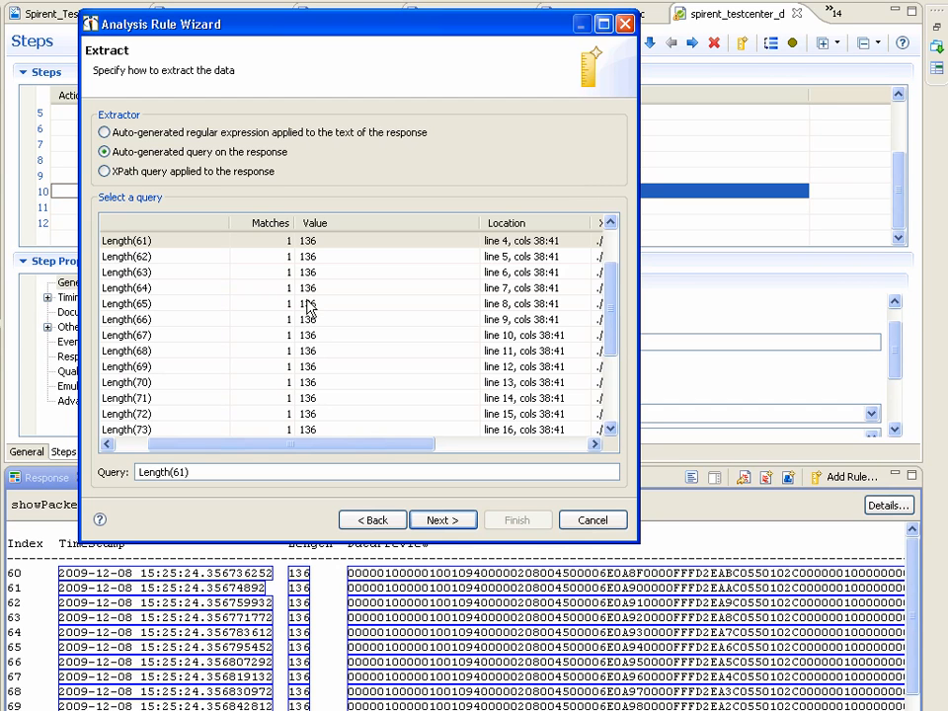
{"action": "left_click", "coordinate": [305, 273]}
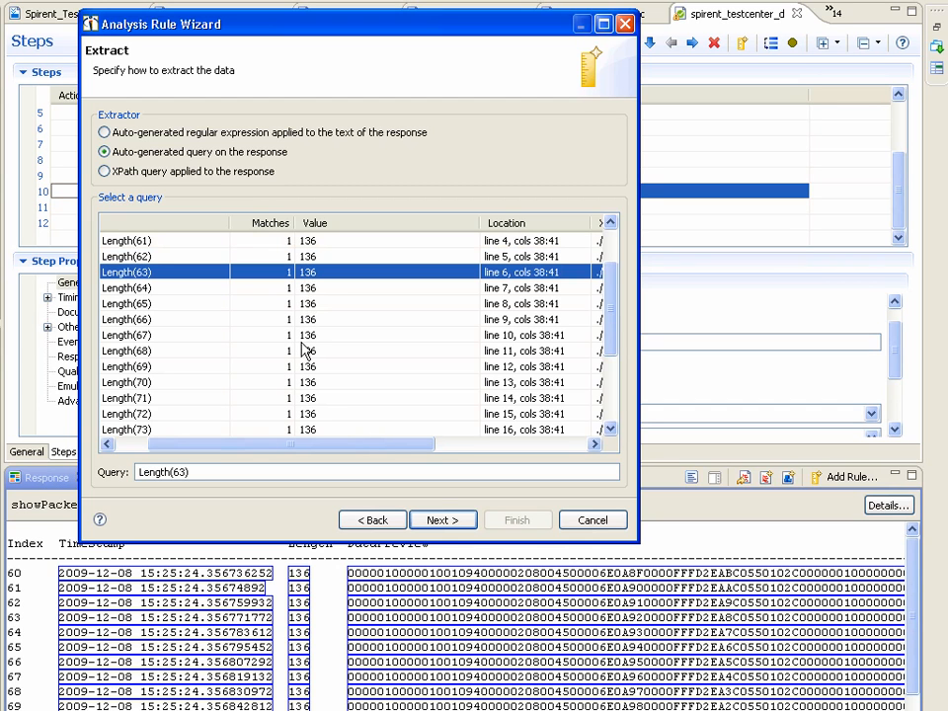
{"action": "left_click", "coordinate": [446, 521]}
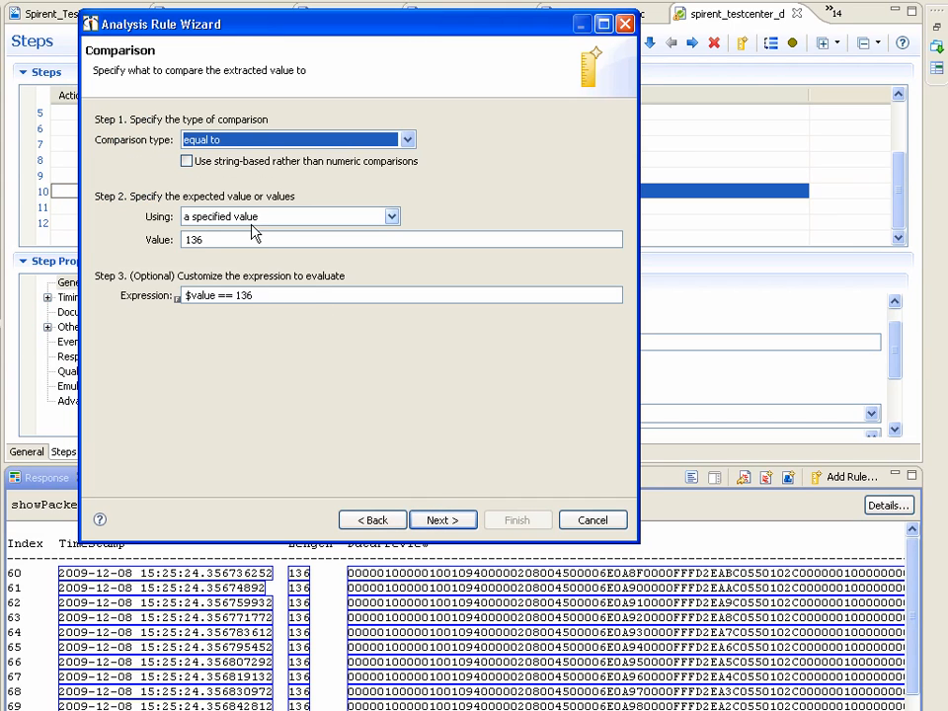
Set the rule's comparison type to greater than and the expected value to 130.
{"action": "left_click", "coordinate": [249, 143]}
{"action": "left_click", "coordinate": [249, 143]}
{"action": "left_click", "coordinate": [249, 143]}
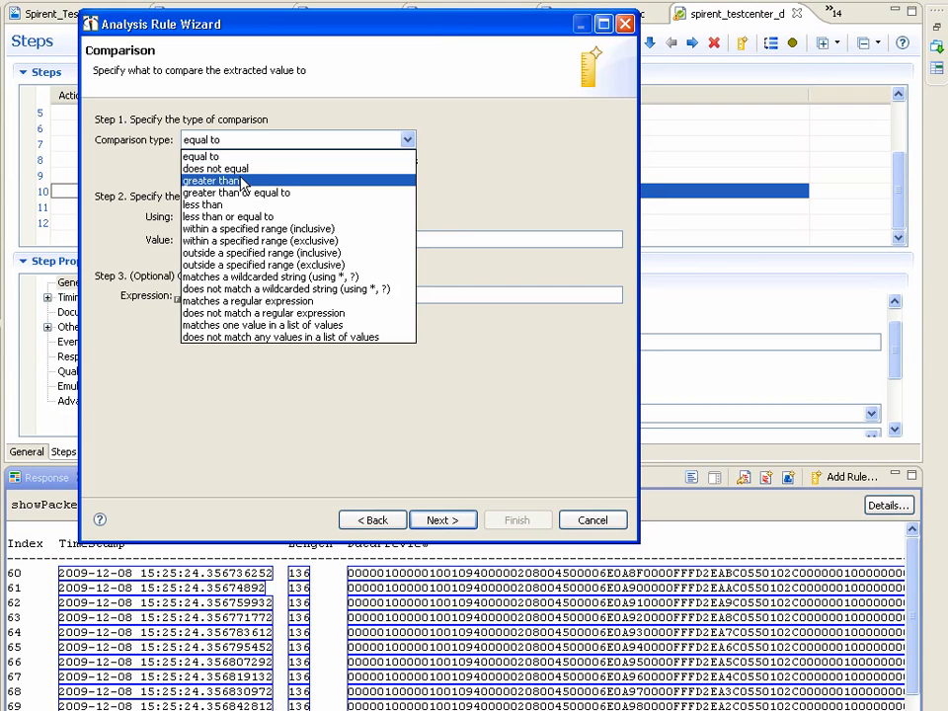
{"action": "left_click", "coordinate": [243, 184]}
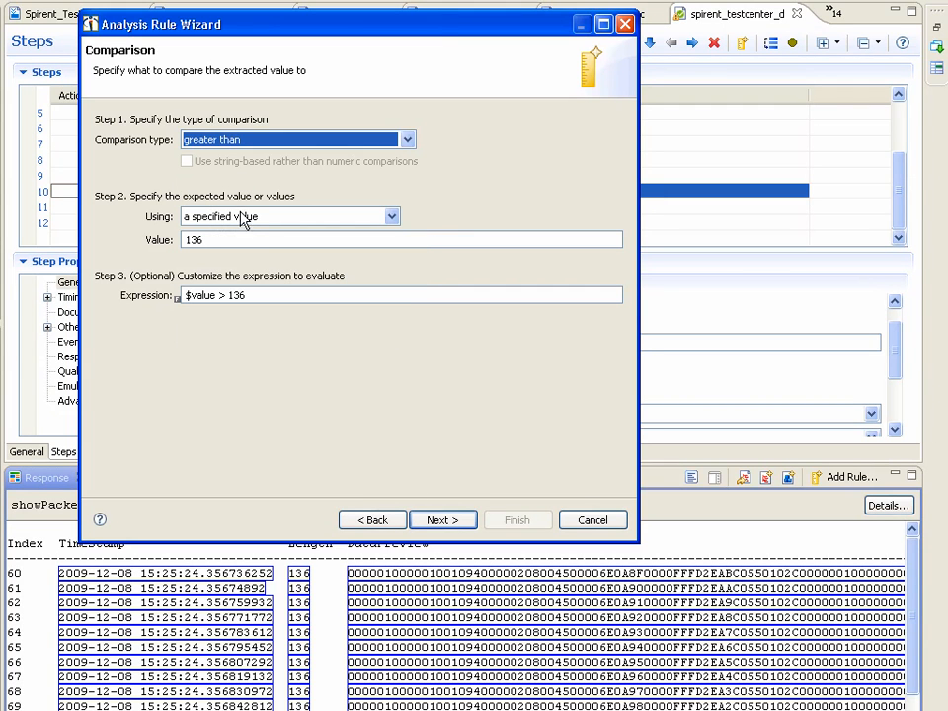
{"action": "double_click", "coordinate": [245, 237]}
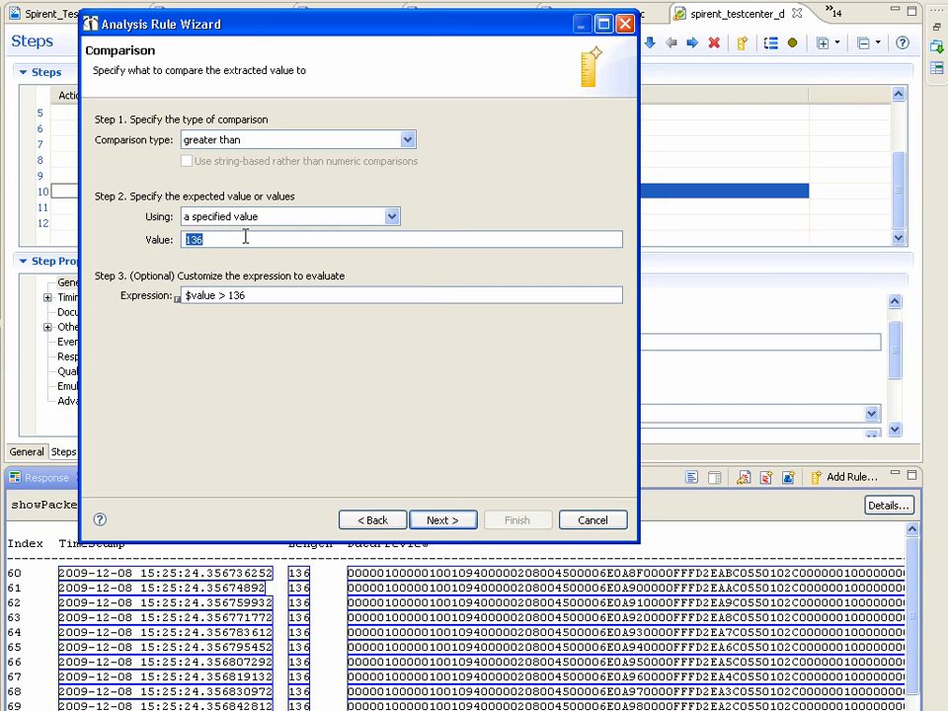
{"action": "type", "text": "130"}
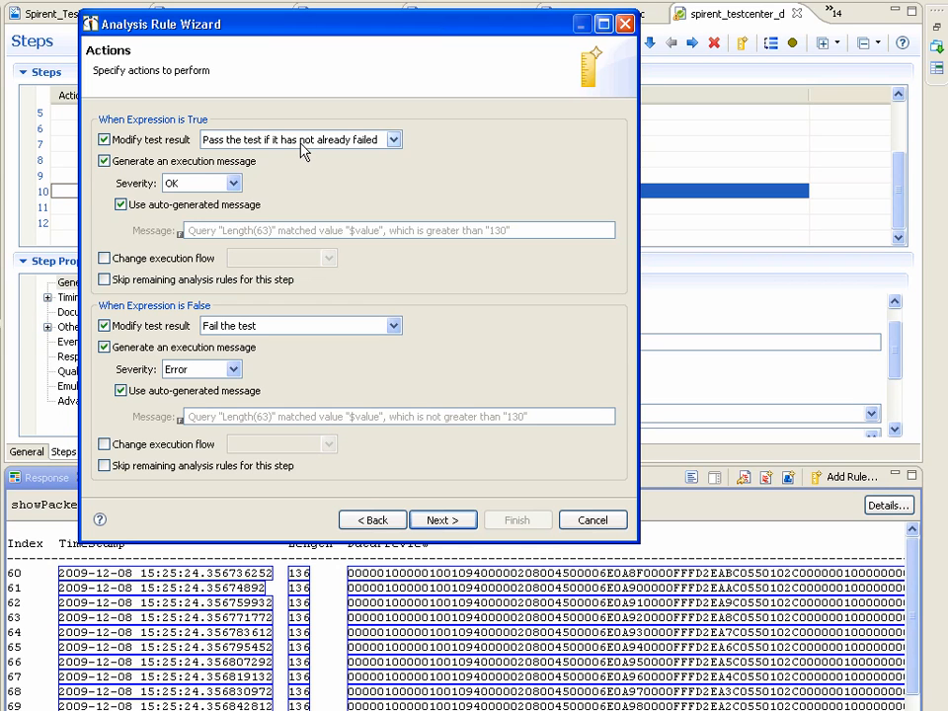
Keep the true actions as passing the test if not already failed with OK severity, and finish the analysis rule.
{"action": "left_click", "coordinate": [301, 142]}
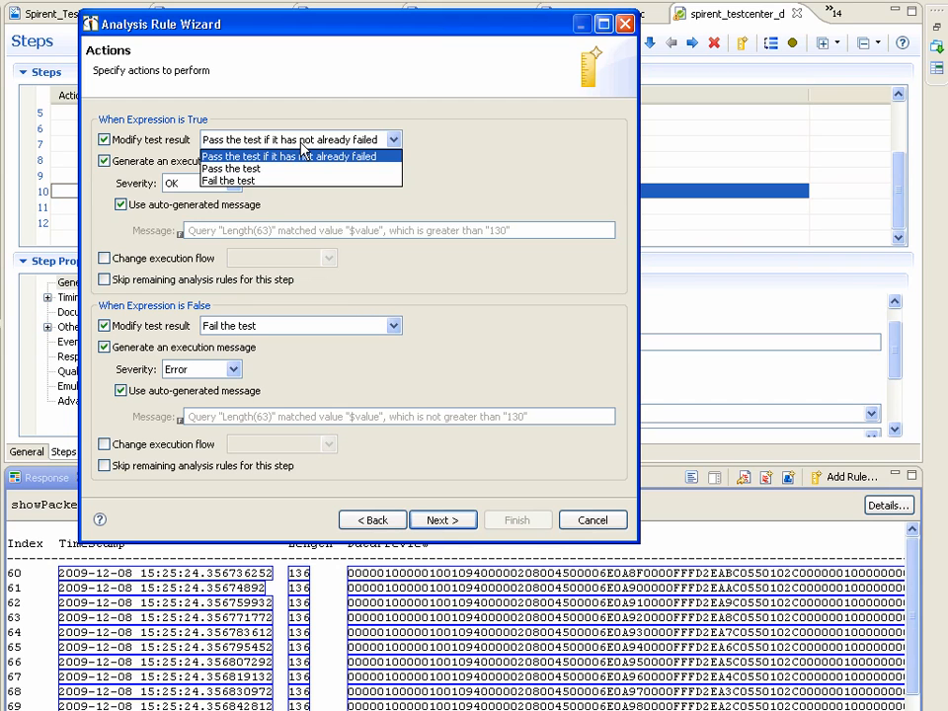
{"action": "left_click", "coordinate": [301, 148]}
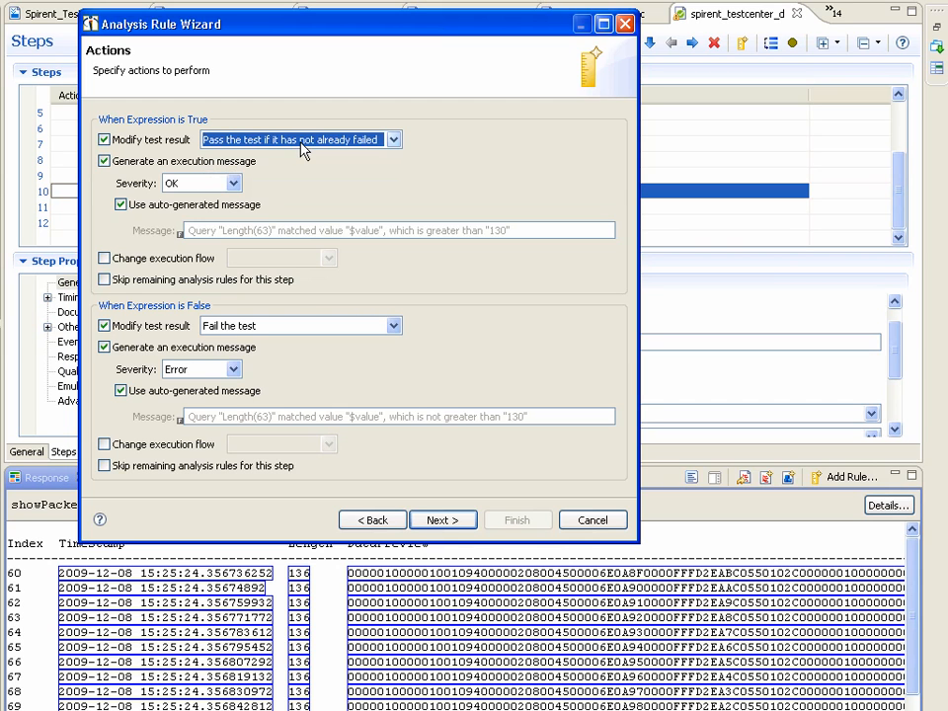
{"action": "left_click", "coordinate": [218, 189]}
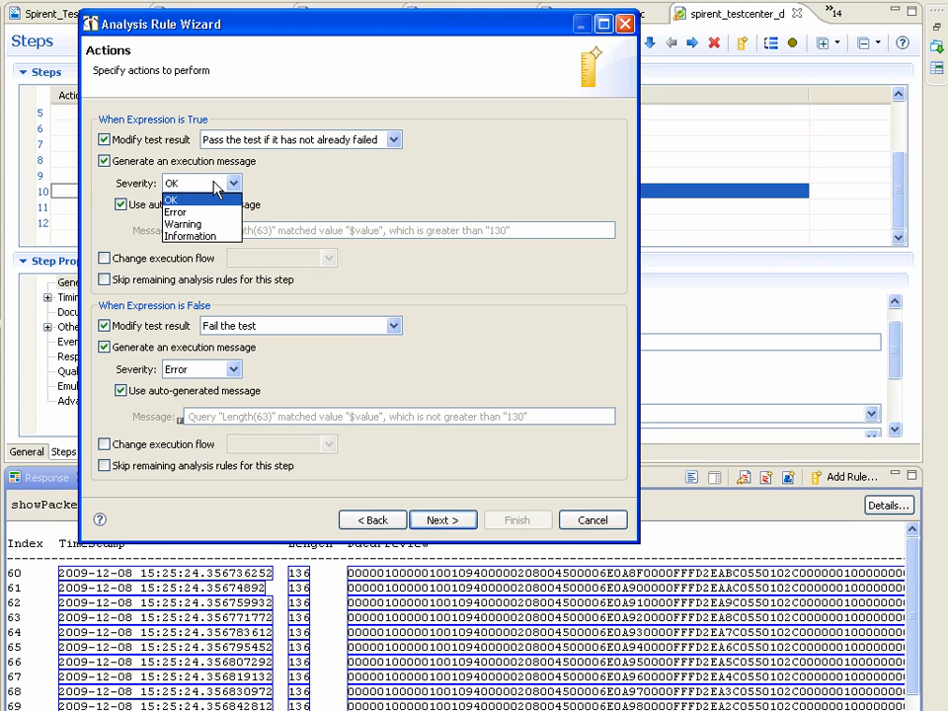
{"action": "left_click", "coordinate": [215, 185]}
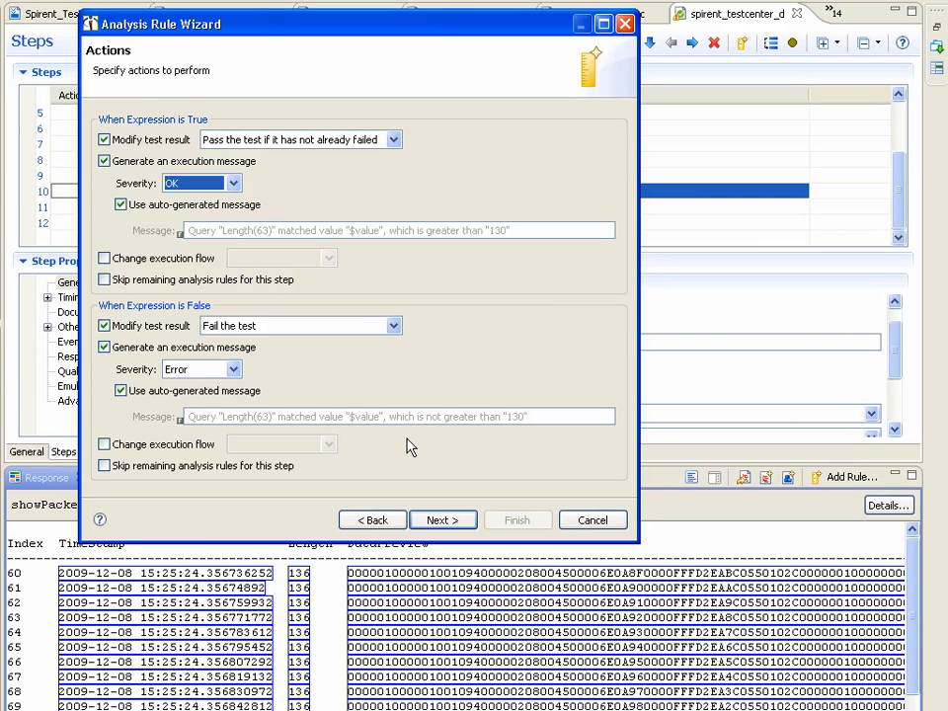
{"action": "left_click", "coordinate": [434, 518]}
{"action": "left_click", "coordinate": [503, 522]}
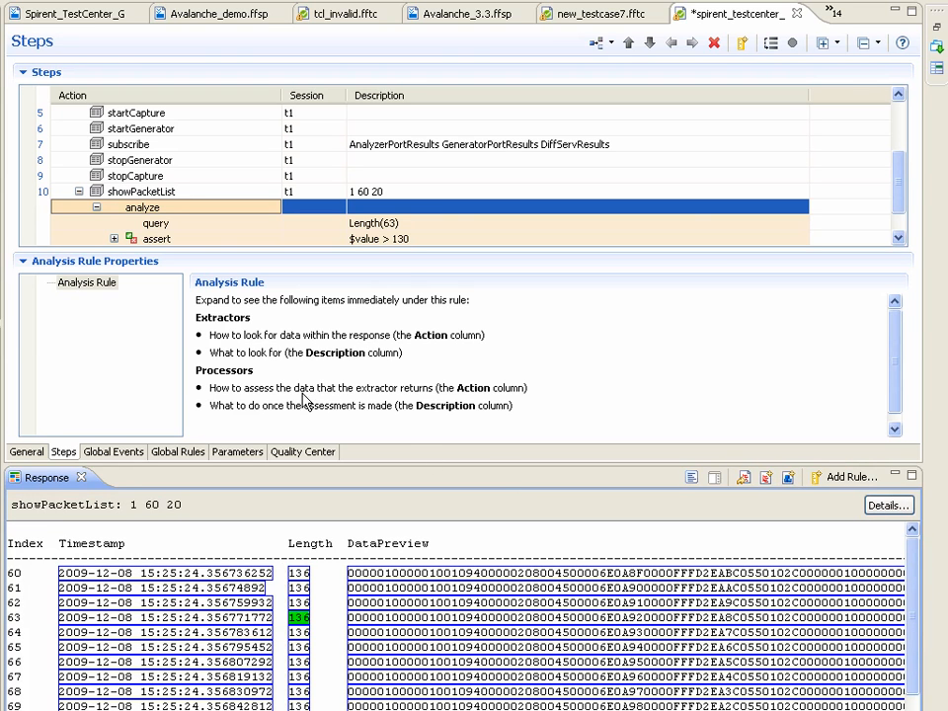
Collapse the analyze rule under the showPacketList 1 60 20 step and save the test case.
{"action": "left_click", "coordinate": [96, 208]}
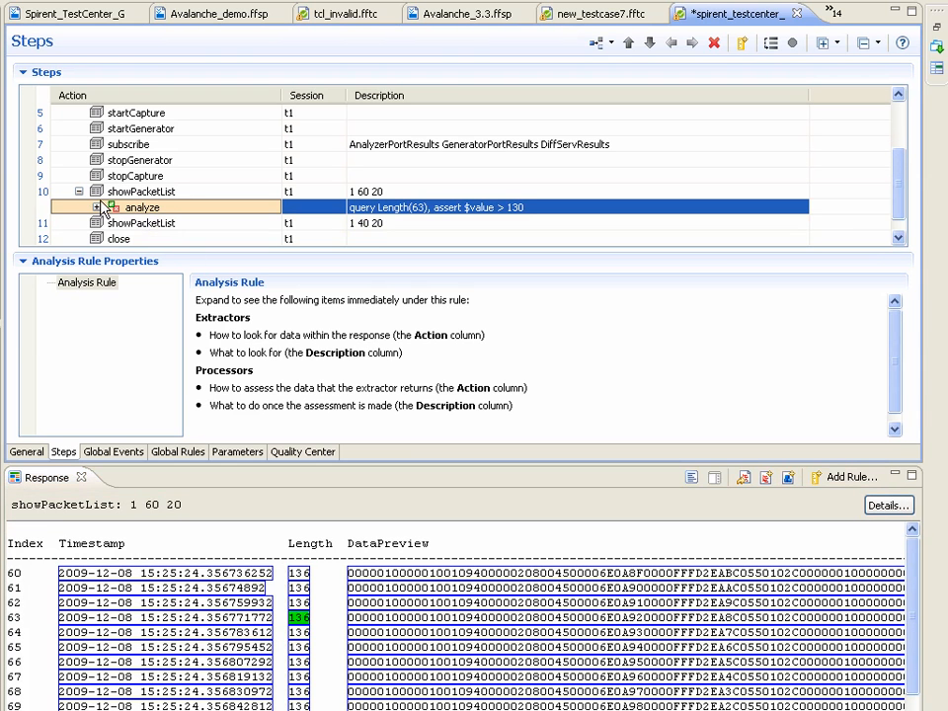
{"action": "key", "text": "ctrl+s"}
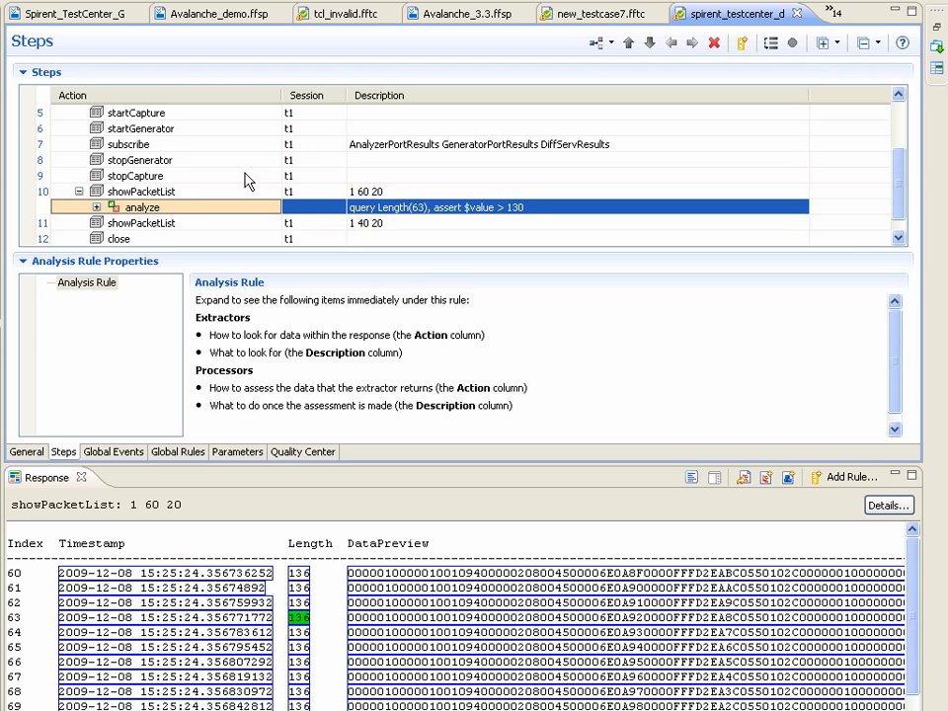
{"action": "scroll", "coordinate": [247, 182], "scroll_direction": "up", "scroll_amount": 1}
{"action": "scroll", "coordinate": [247, 182], "scroll_direction": "down", "scroll_amount": 1}
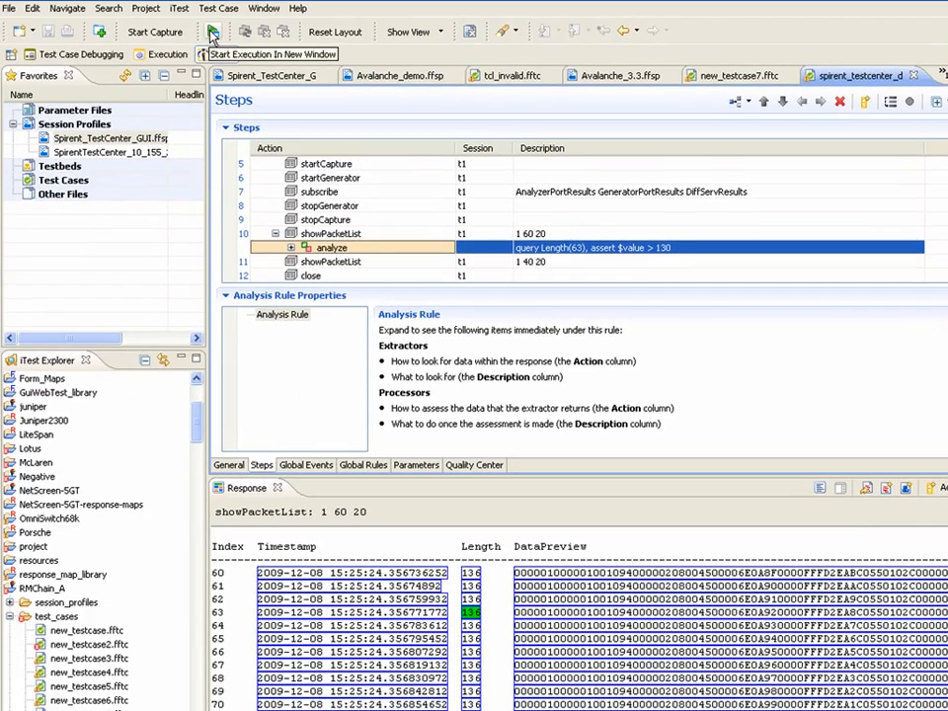
Execute the test case and check the showPacketList 1 60 20 step in its test report, closing the report when done.
{"action": "left_click", "coordinate": [213, 34]}
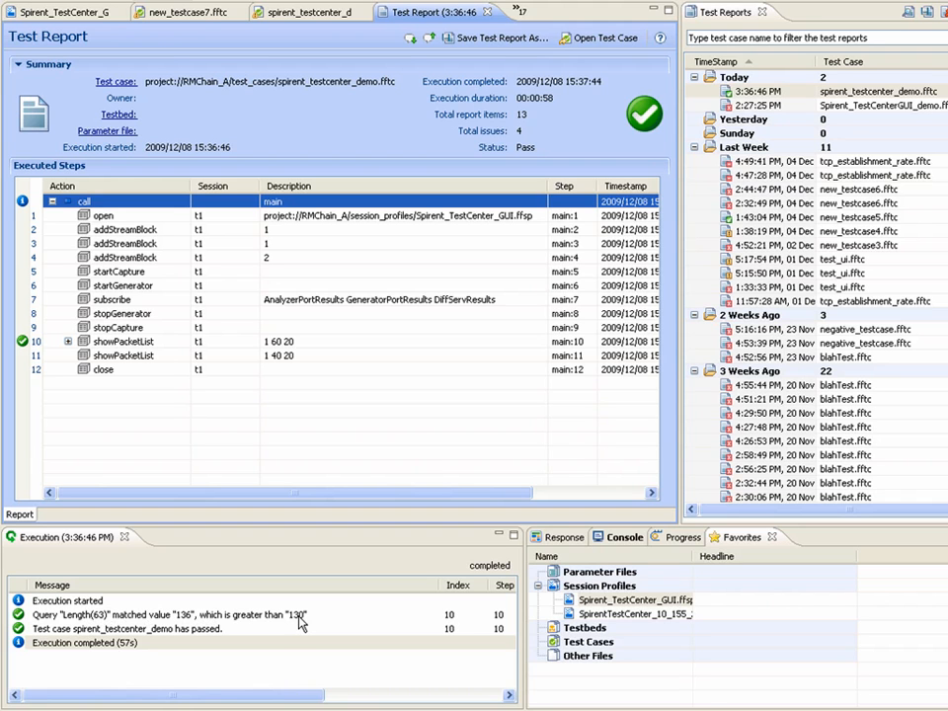
{"action": "left_click", "coordinate": [67, 342]}
{"action": "left_click", "coordinate": [67, 342]}
{"action": "left_click", "coordinate": [486, 12]}
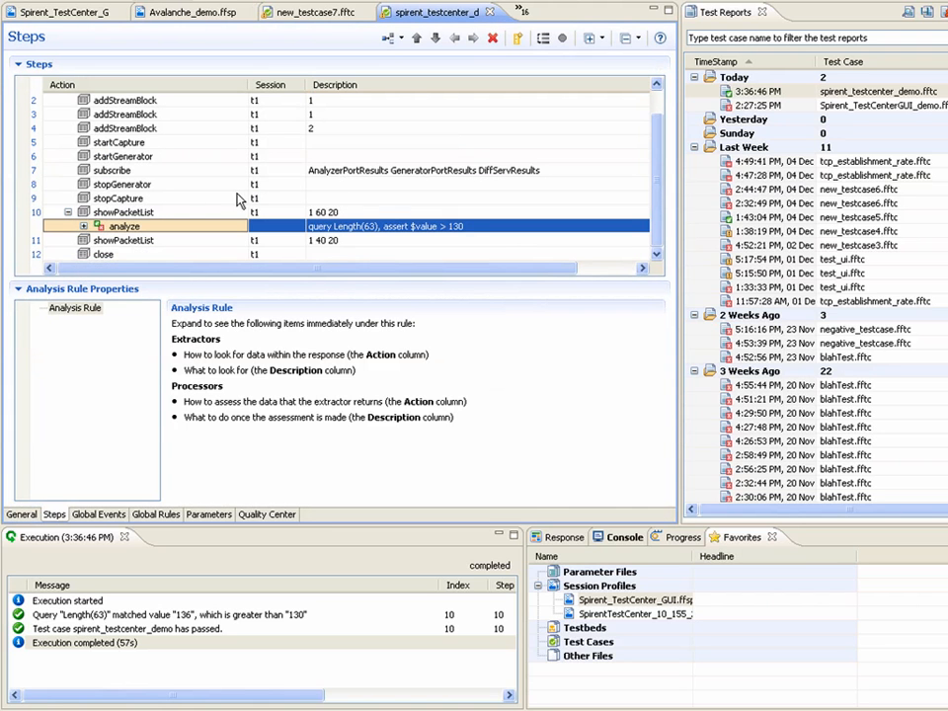
Examine the actions available for the stopGenerator step, keep its current action, and open its description for editing.
{"action": "left_click", "coordinate": [127, 185]}
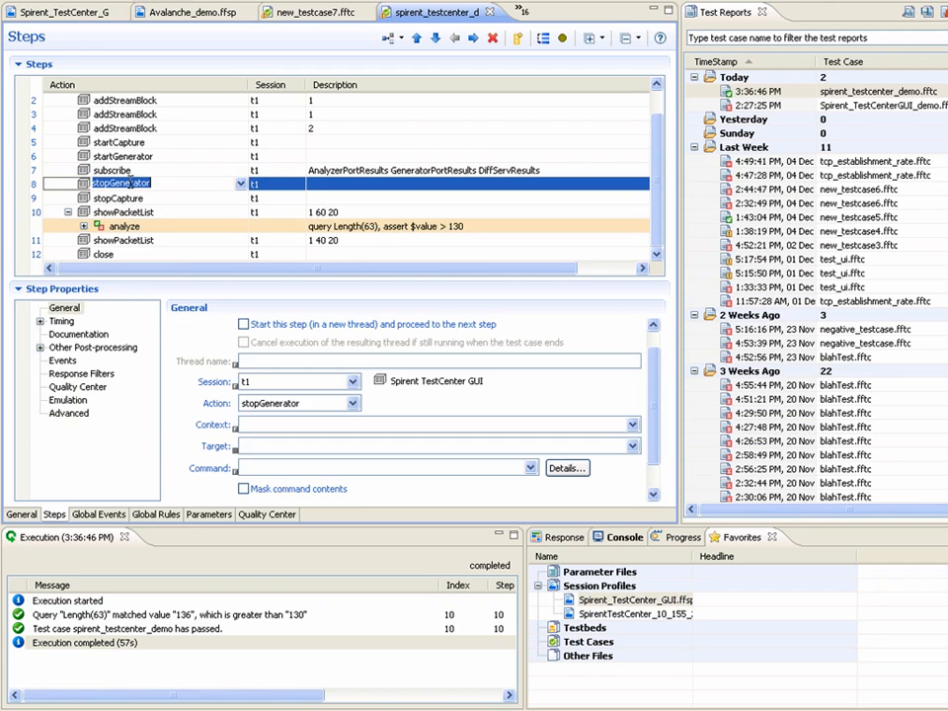
{"action": "left_click", "coordinate": [240, 183]}
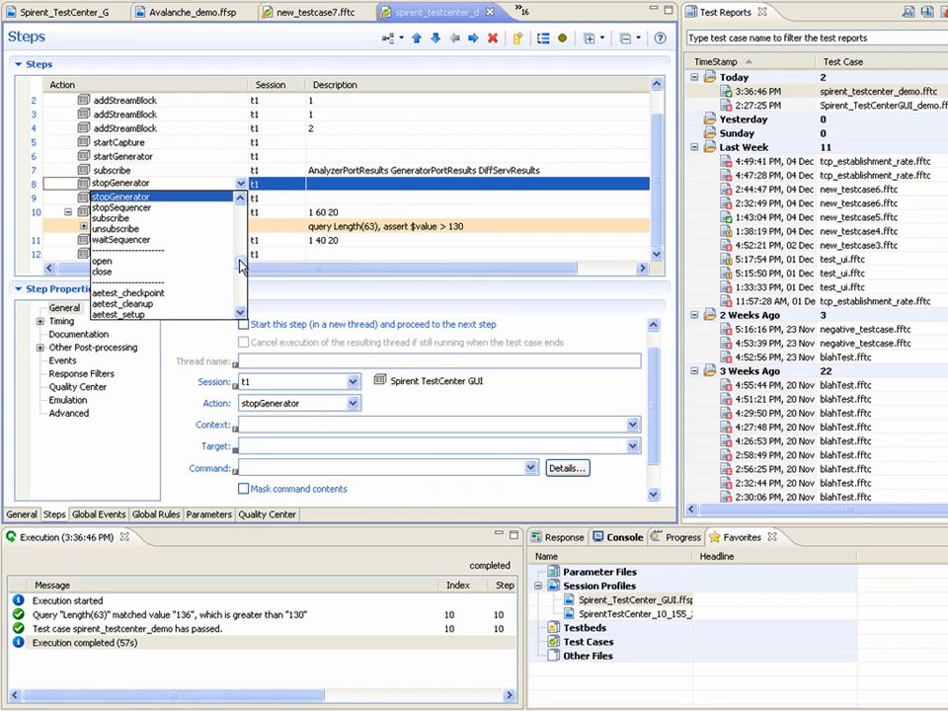
{"action": "scroll", "coordinate": [240, 255], "scroll_direction": "up", "scroll_amount": 2}
{"action": "scroll", "coordinate": [239, 256], "scroll_direction": "up", "scroll_amount": 1}
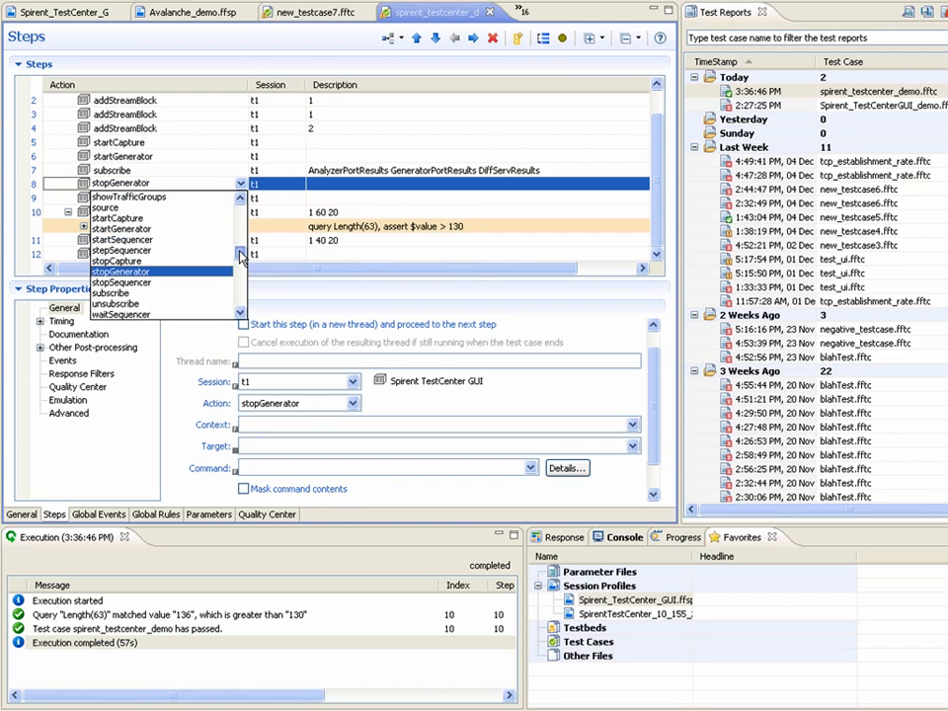
{"action": "scroll", "coordinate": [239, 257], "scroll_direction": "down", "scroll_amount": 3}
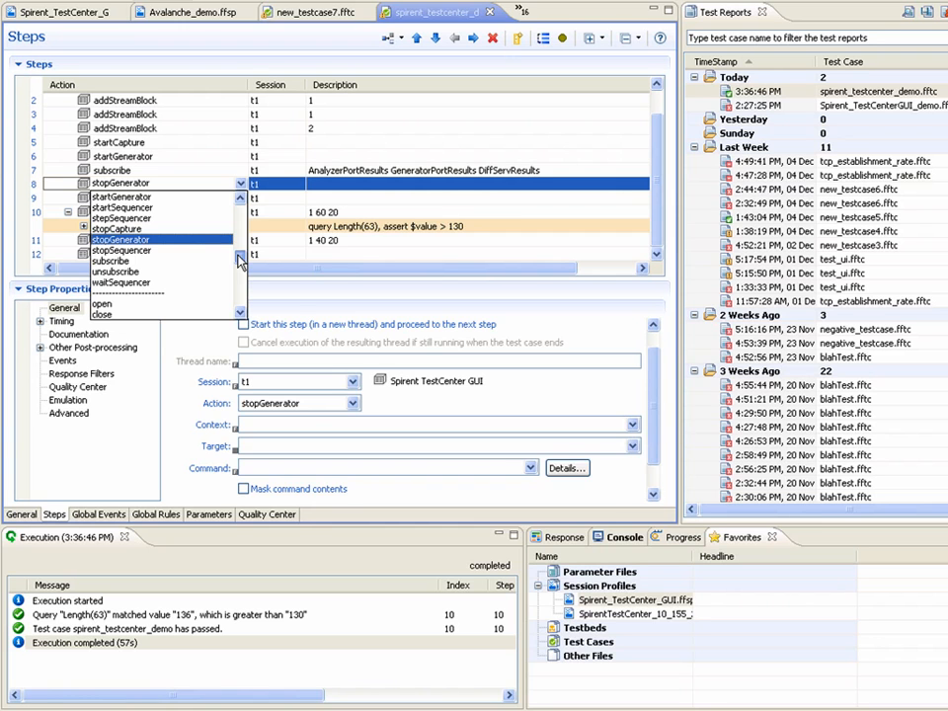
{"action": "left_click", "coordinate": [212, 186]}
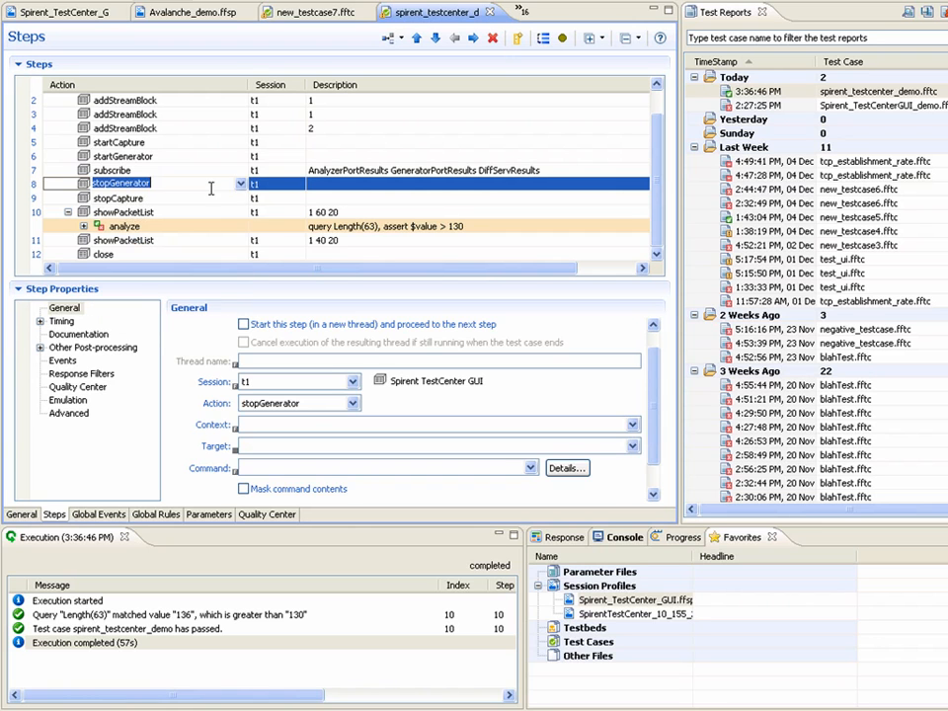
{"action": "left_click", "coordinate": [284, 185]}
{"action": "left_click", "coordinate": [298, 184]}
{"action": "left_click", "coordinate": [326, 185]}
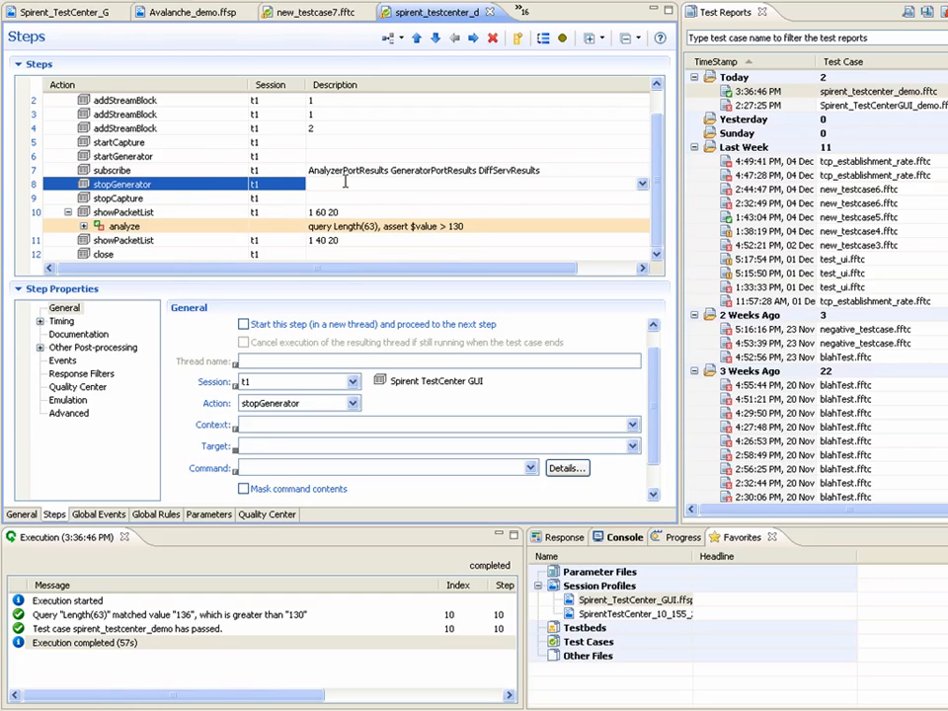